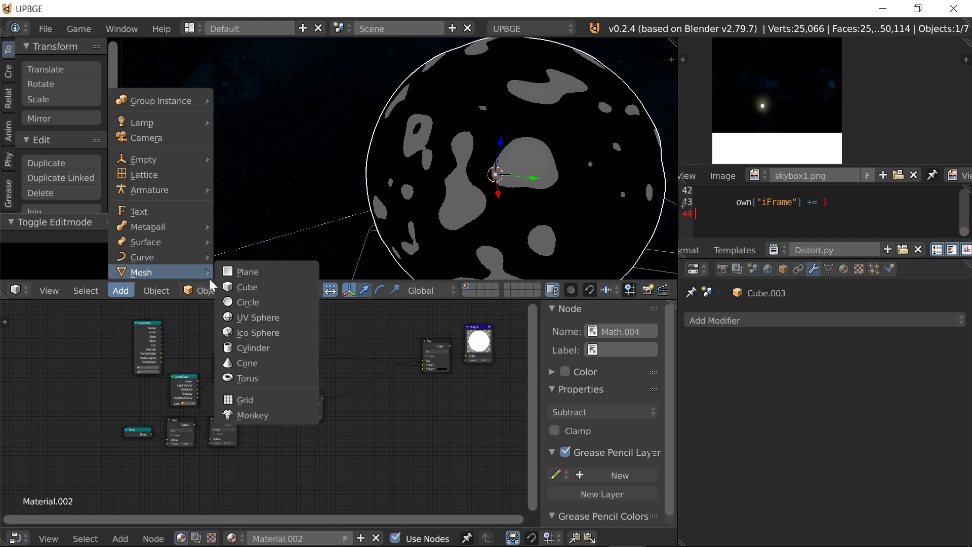
Step: Add a cube at the centre of the sphere and scale its mesh to 0.05 in Edit Mode
{"action": "left_click", "coordinate": [230, 284]}
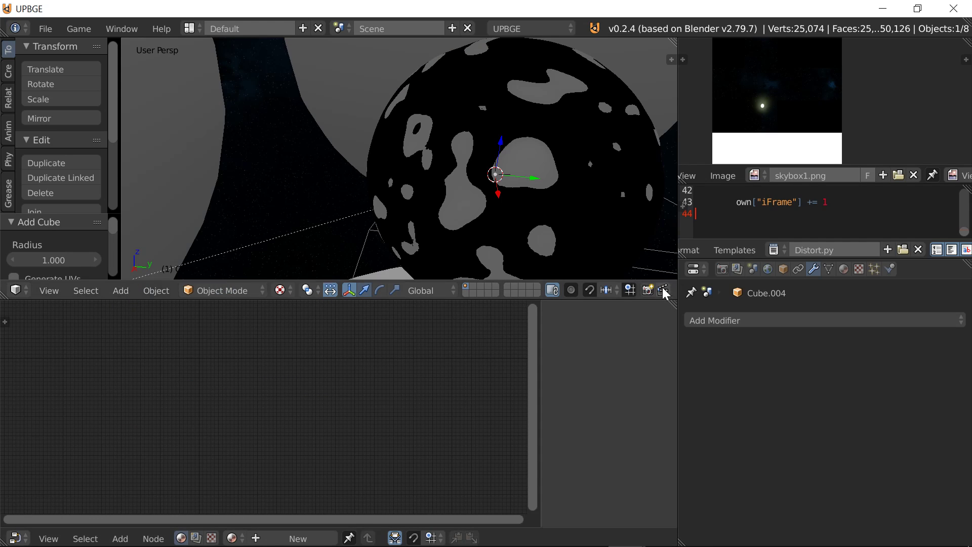
{"action": "key", "text": "Tab"}
{"action": "type", "text": "s0.05"}
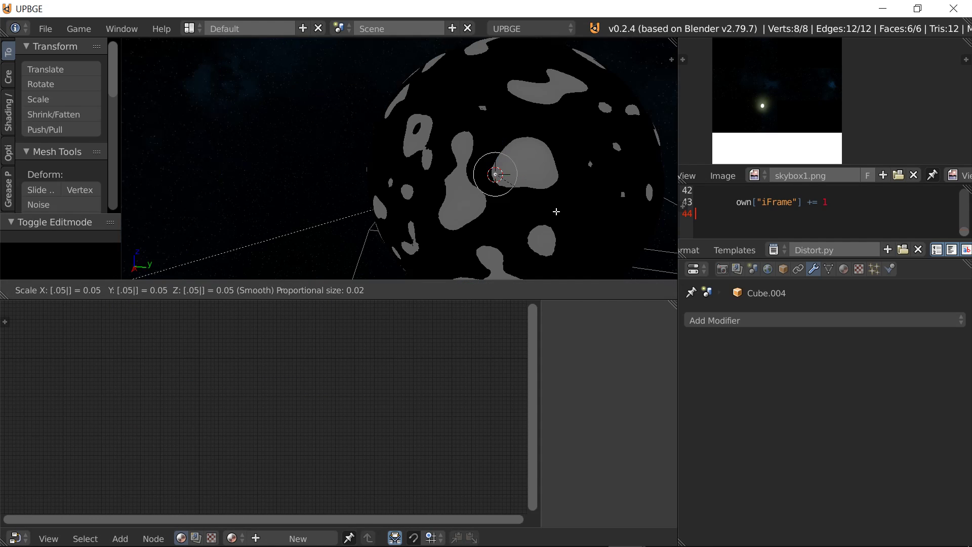
{"action": "key", "text": "Return"}
{"action": "key", "text": "Tab"}
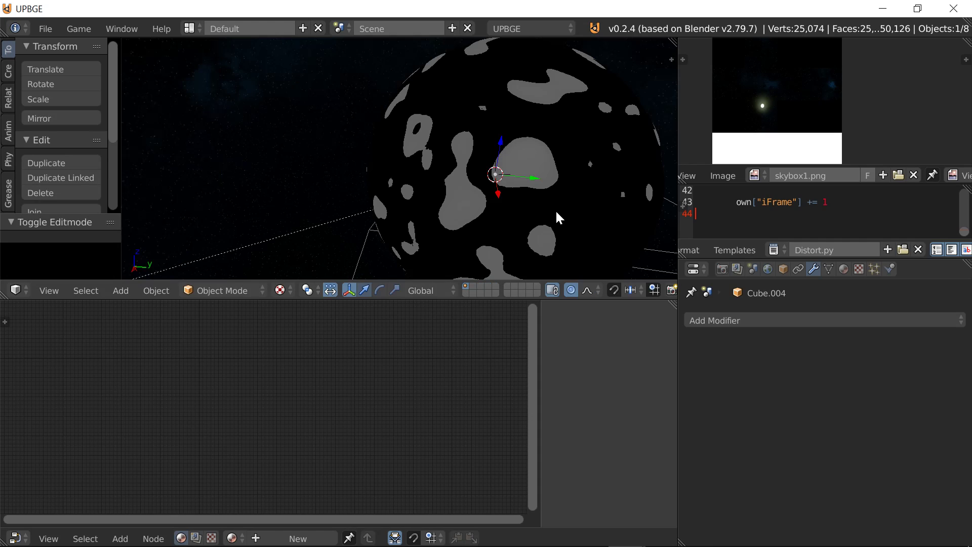
Step: Select the small cube hidden inside the sphere and move it up along global Z to about 1.34
{"action": "right_click", "coordinate": [556, 216]}
{"action": "left_click", "coordinate": [783, 268]}
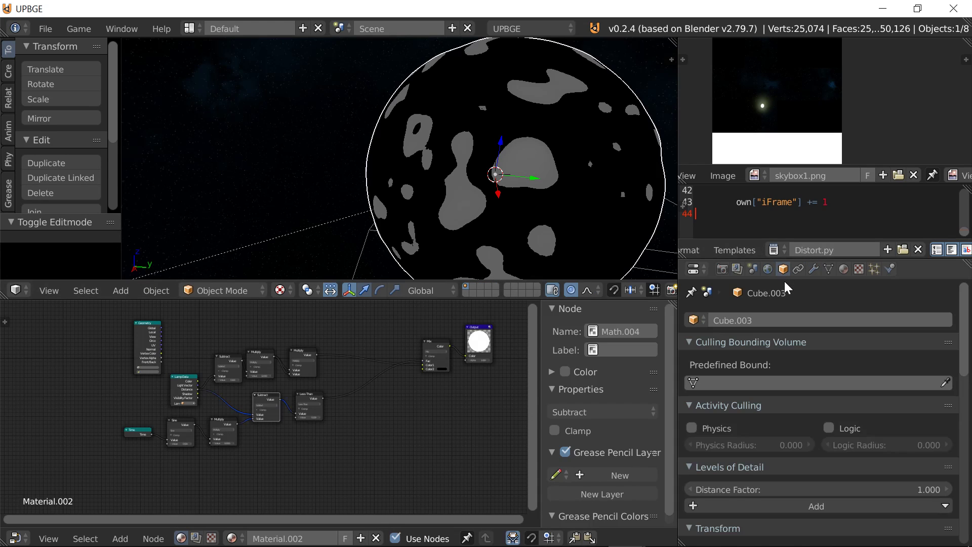
{"action": "scroll", "coordinate": [816, 375], "scroll_direction": "down", "scroll_amount": 3}
{"action": "key", "text": "a"}
{"action": "right_click", "coordinate": [505, 180], "text": "alt"}
{"action": "left_click", "coordinate": [497, 258]}
{"action": "key", "text": "g"}
{"action": "key", "text": "Escape"}
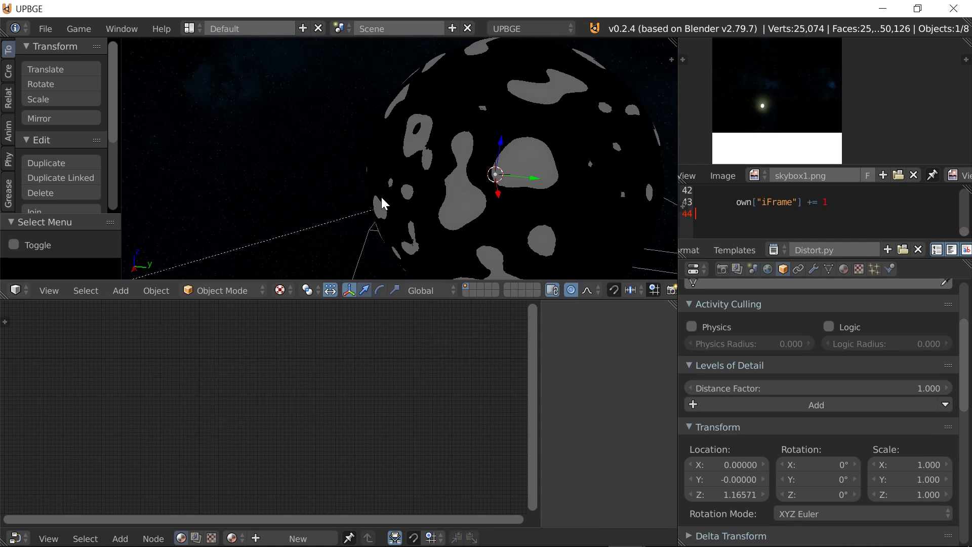
{"action": "key", "text": "g"}
{"action": "key", "text": "Escape"}
{"action": "scroll", "coordinate": [527, 222], "scroll_direction": "down", "scroll_amount": 3}
{"action": "scroll", "coordinate": [527, 221], "scroll_direction": "up", "scroll_amount": 3}
{"action": "key", "text": "g"}
{"action": "key", "text": "z"}
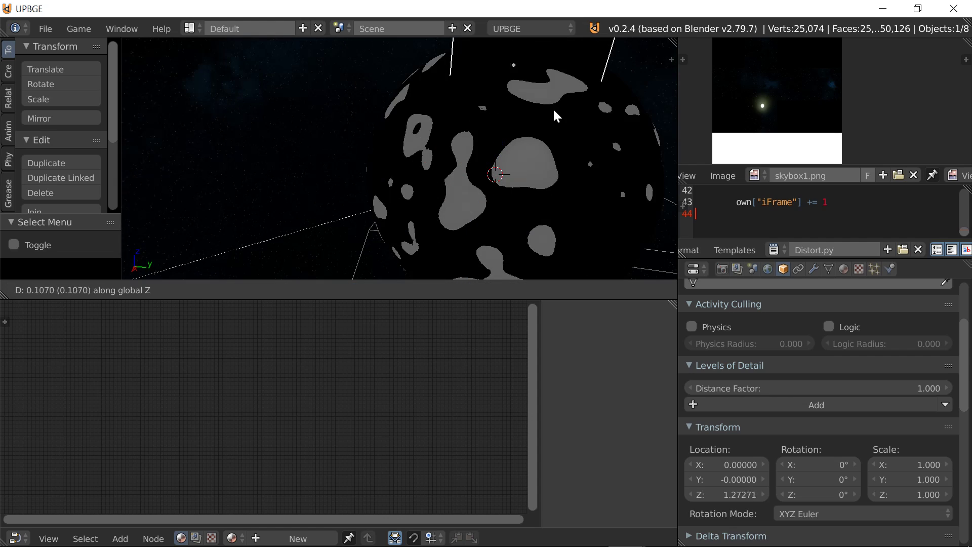
{"action": "left_click", "coordinate": [558, 51]}
Step: Scale the mesh of the cube above the sphere by 0.5 in Edit Mode
{"action": "scroll", "coordinate": [557, 76], "scroll_direction": "down", "scroll_amount": 4}
{"action": "key", "text": "Tab"}
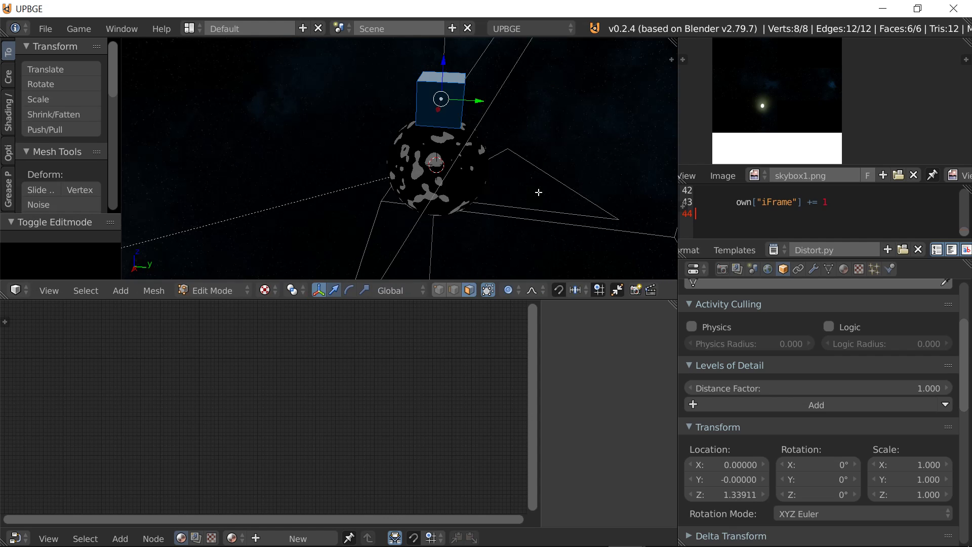
{"action": "type", "text": "s0.5"}
{"action": "key", "text": "Return"}
{"action": "key", "text": "Tab"}
Step: Give the small cube a new material and add a new texture to it
{"action": "left_click", "coordinate": [842, 271]}
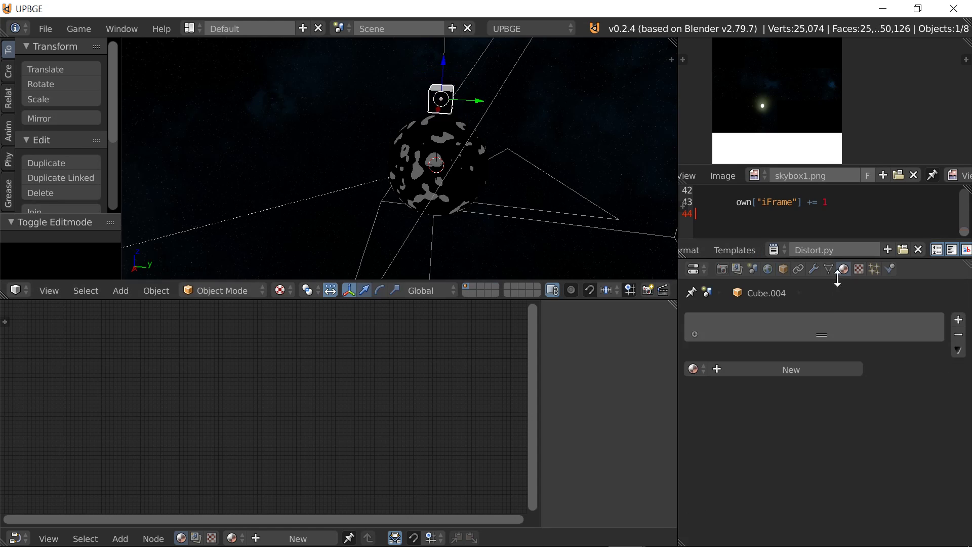
{"action": "left_click", "coordinate": [763, 369]}
{"action": "scroll", "coordinate": [763, 388], "scroll_direction": "down", "scroll_amount": 6}
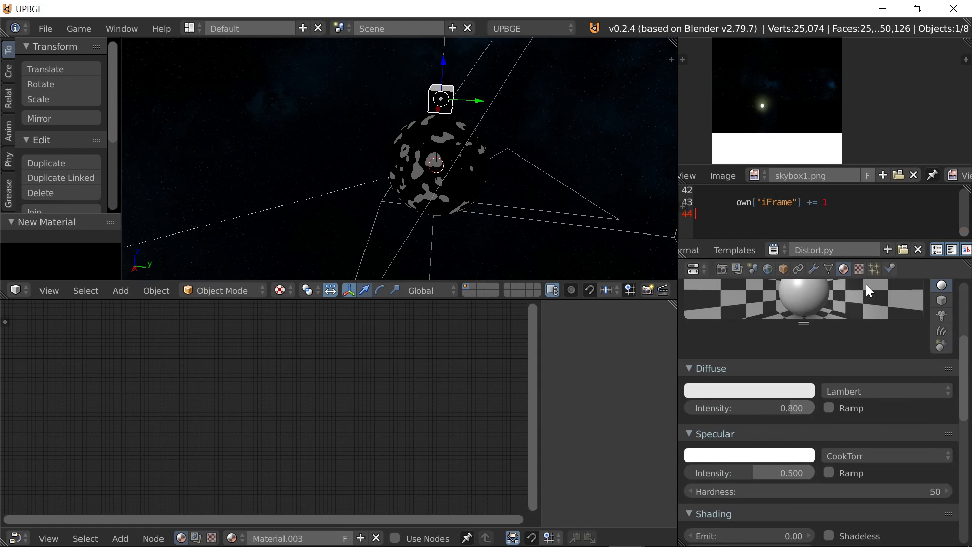
{"action": "left_click", "coordinate": [859, 269]}
{"action": "left_click", "coordinate": [792, 436]}
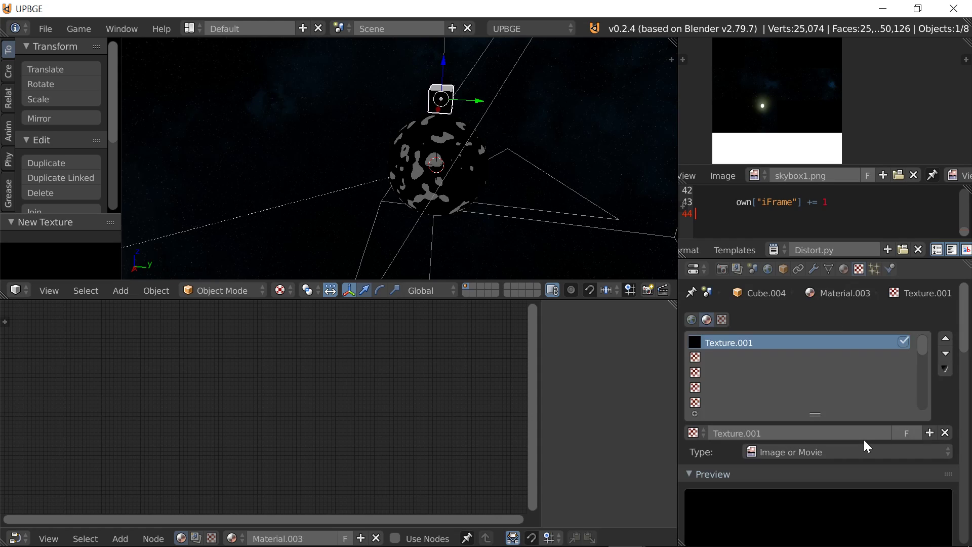
Step: Change the texture type to Environment Map and set its source to Realtime
{"action": "scroll", "coordinate": [855, 461], "scroll_direction": "down", "scroll_amount": 4}
{"action": "scroll", "coordinate": [847, 476], "scroll_direction": "down", "scroll_amount": 2}
{"action": "left_click", "coordinate": [804, 330]}
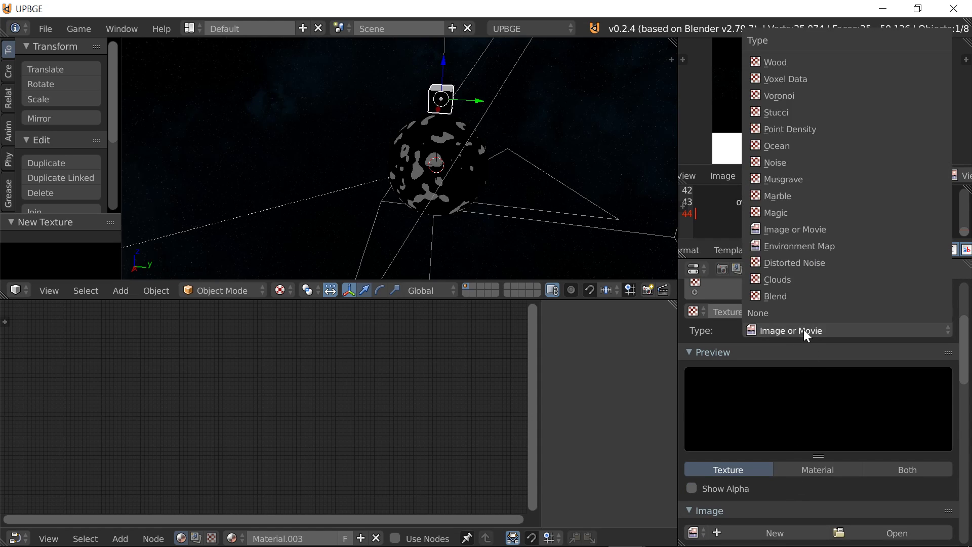
{"action": "left_click", "coordinate": [813, 246]}
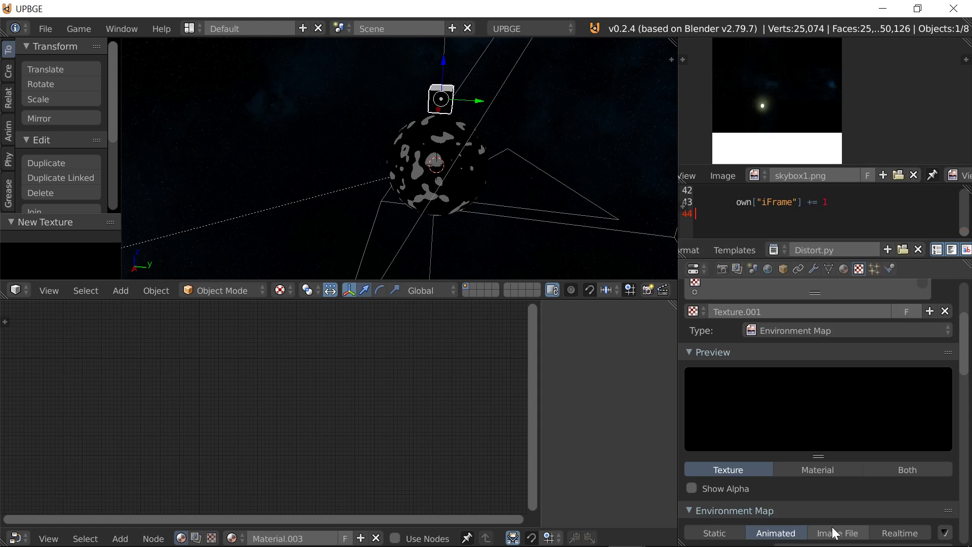
{"action": "scroll", "coordinate": [831, 527], "scroll_direction": "down", "scroll_amount": 4}
{"action": "left_click", "coordinate": [900, 451]}
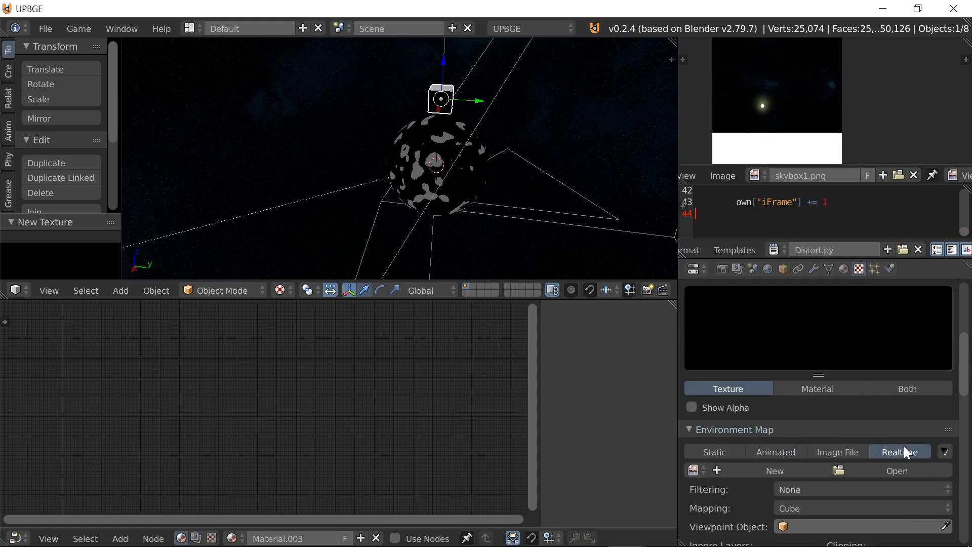
Step: Create a Color Grid image without alpha for the environment map and resize it to 768 by 512
{"action": "left_click", "coordinate": [797, 473]}
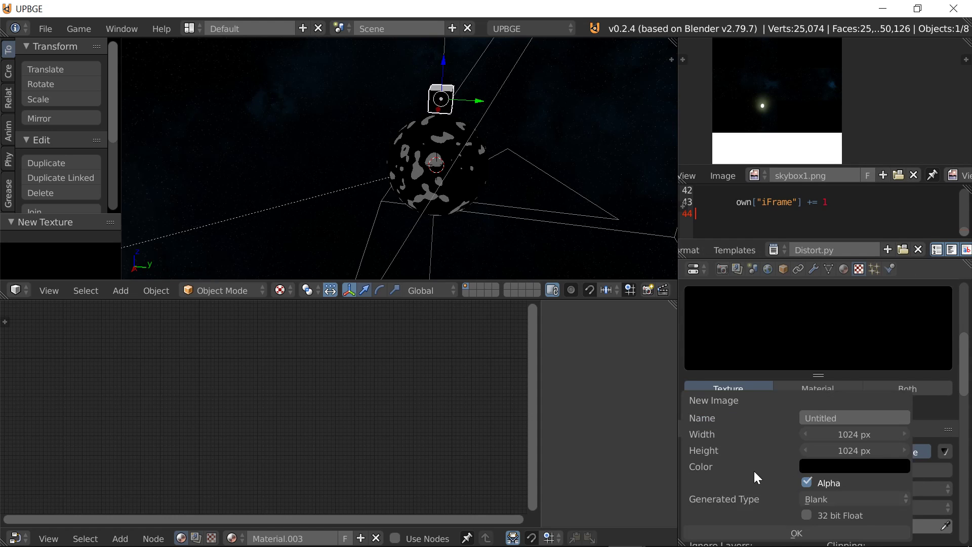
{"action": "left_click", "coordinate": [827, 499]}
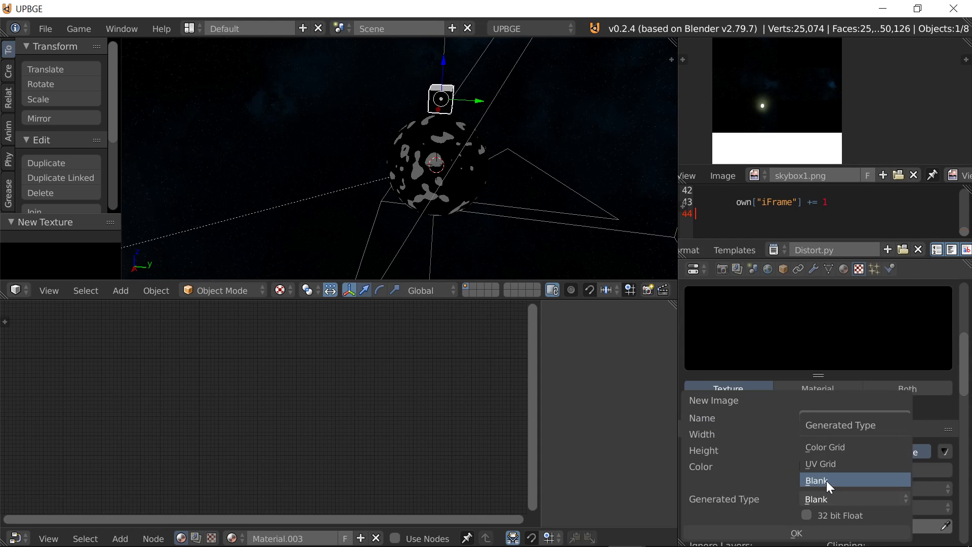
{"action": "left_click", "coordinate": [822, 448]}
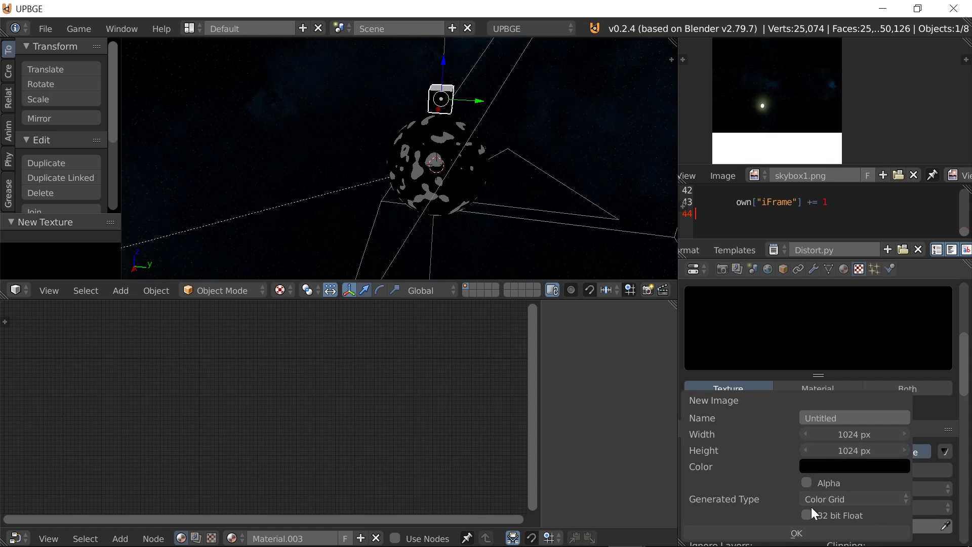
{"action": "left_click", "coordinate": [797, 533]}
{"action": "scroll", "coordinate": [824, 476], "scroll_direction": "down", "scroll_amount": 5}
{"action": "left_click", "coordinate": [752, 459]}
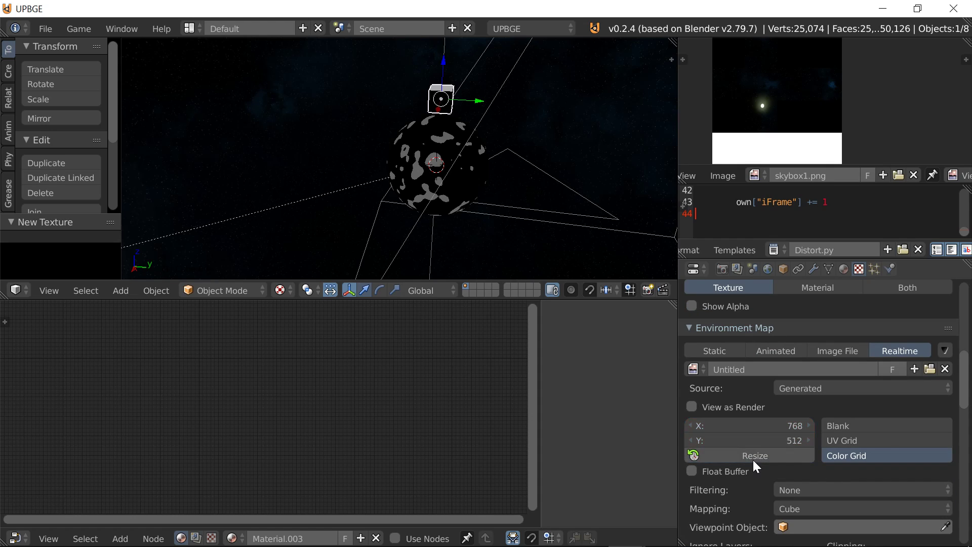
Step: Pick the large sphere Cube.003 as the environment map's viewpoint object and reselect the small cube
{"action": "scroll", "coordinate": [770, 466], "scroll_direction": "down", "scroll_amount": 1}
{"action": "scroll", "coordinate": [772, 467], "scroll_direction": "down", "scroll_amount": 2}
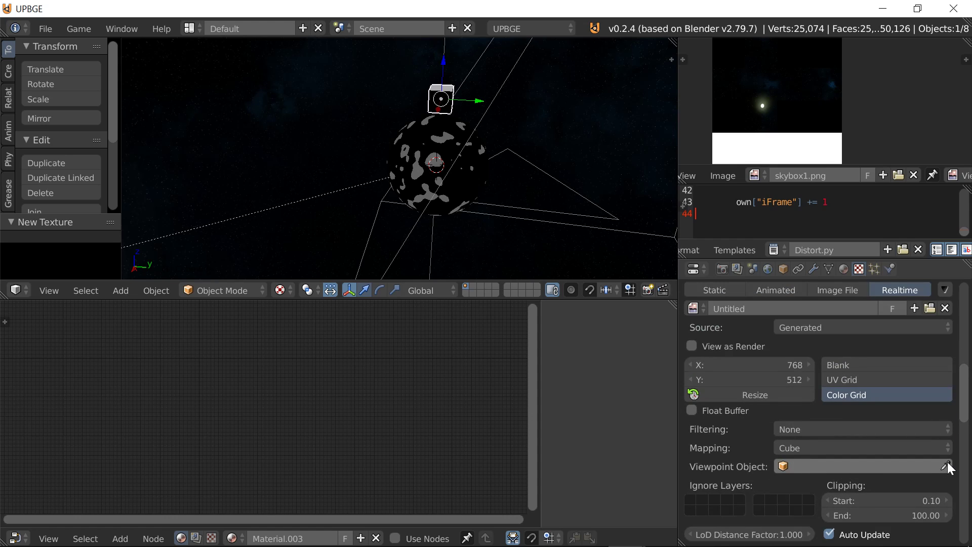
{"action": "scroll", "coordinate": [531, 206], "scroll_direction": "up", "scroll_amount": 6}
{"action": "left_click", "coordinate": [945, 465]}
{"action": "left_click", "coordinate": [569, 213]}
{"action": "right_click", "coordinate": [563, 192]}
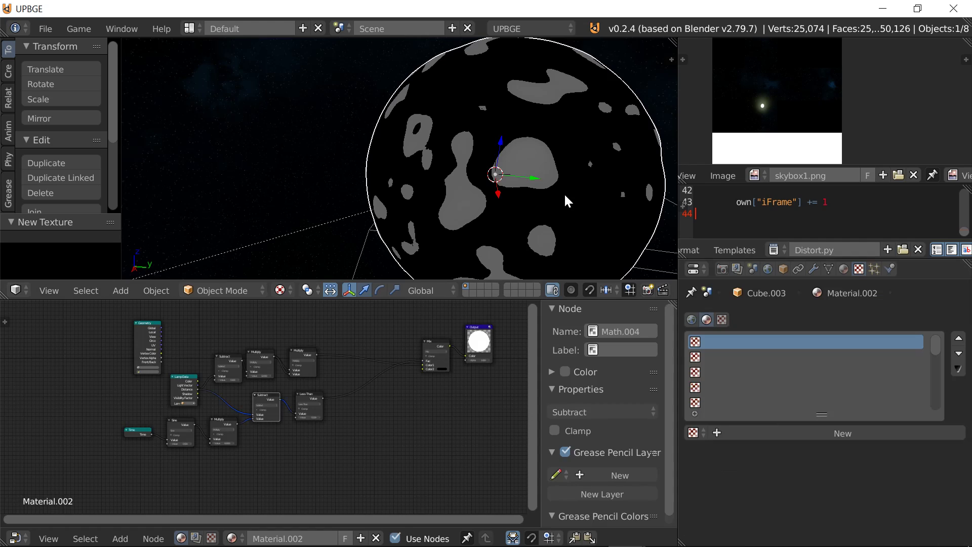
{"action": "scroll", "coordinate": [565, 195], "scroll_direction": "down", "scroll_amount": 4}
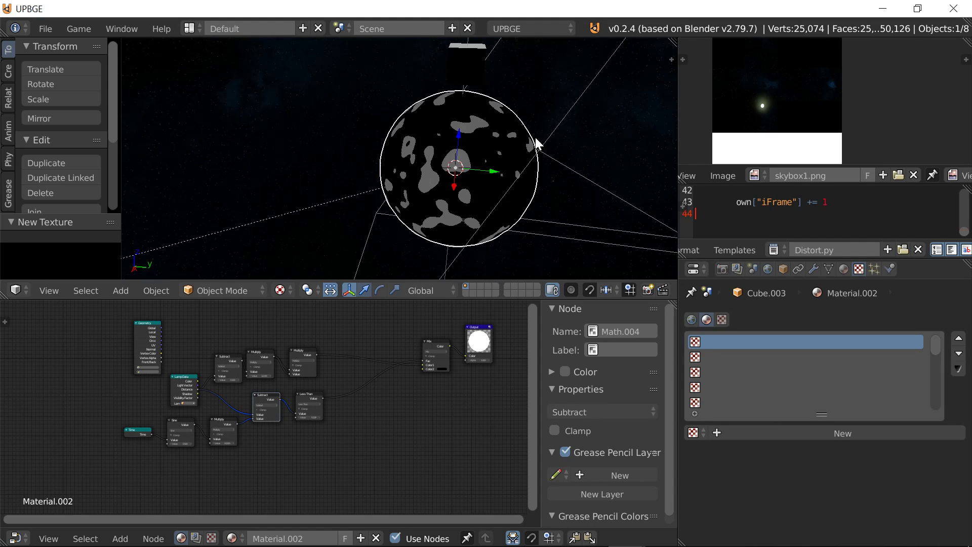
{"action": "right_click", "coordinate": [453, 61]}
Step: Set the texture's mapping coordinates to Reflection
{"action": "scroll", "coordinate": [798, 409], "scroll_direction": "down", "scroll_amount": 10}
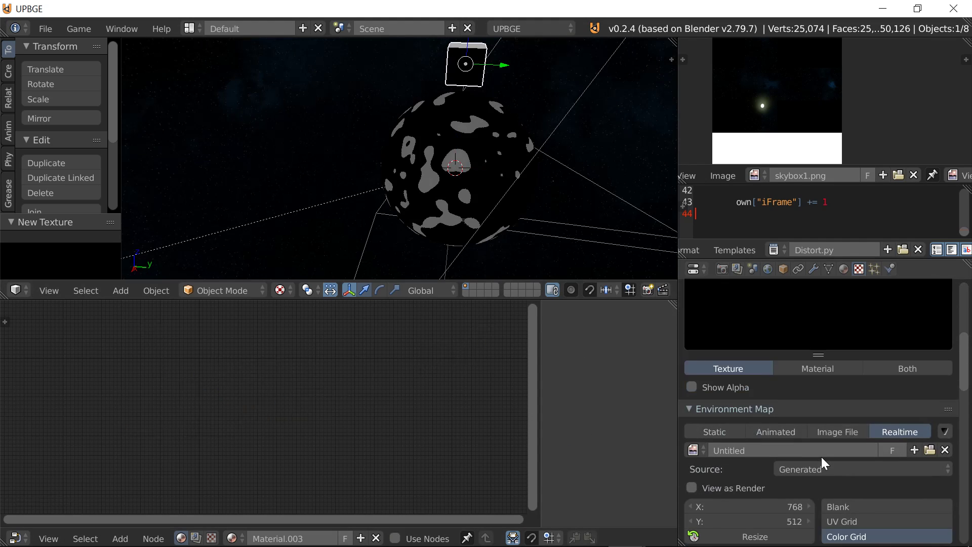
{"action": "scroll", "coordinate": [851, 456], "scroll_direction": "down", "scroll_amount": 9}
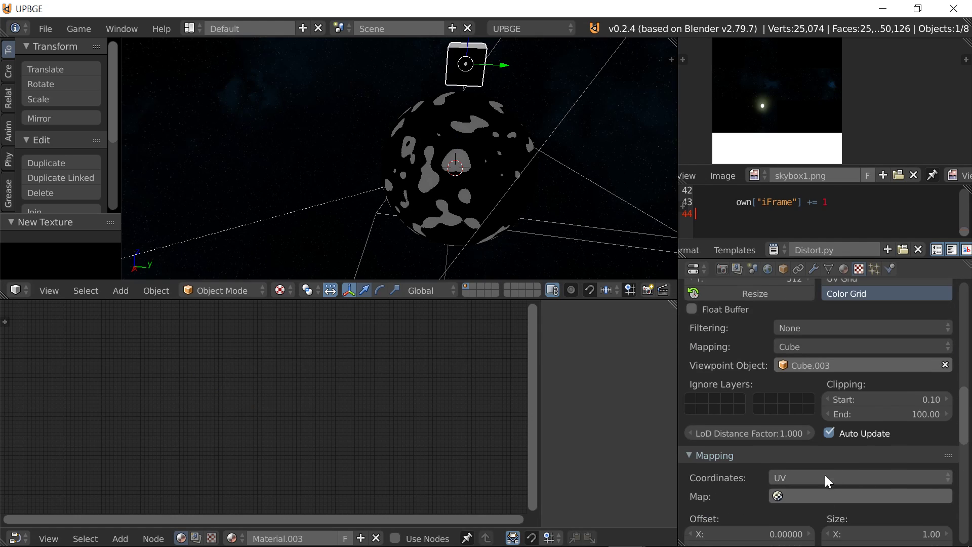
{"action": "left_click", "coordinate": [812, 415]}
{"action": "left_click", "coordinate": [801, 265]}
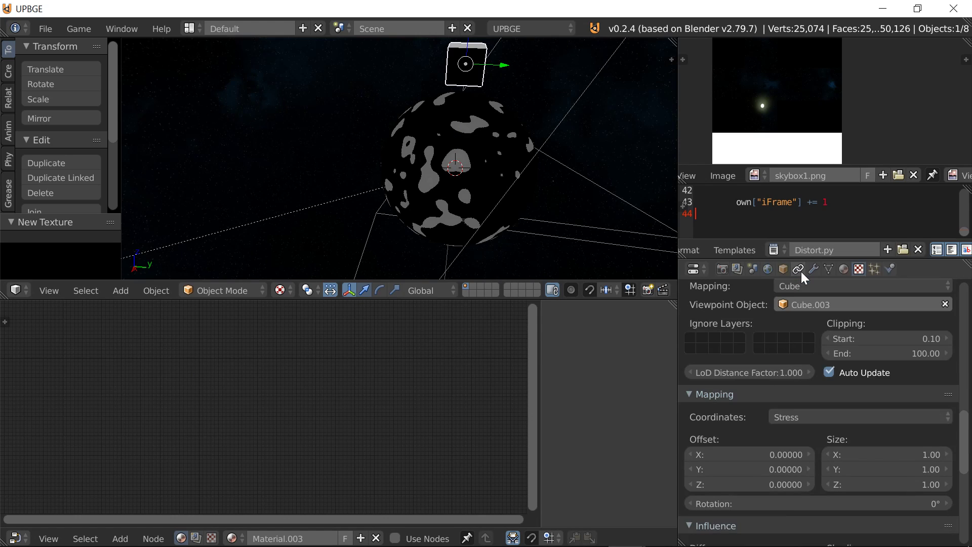
{"action": "left_click", "coordinate": [810, 418]}
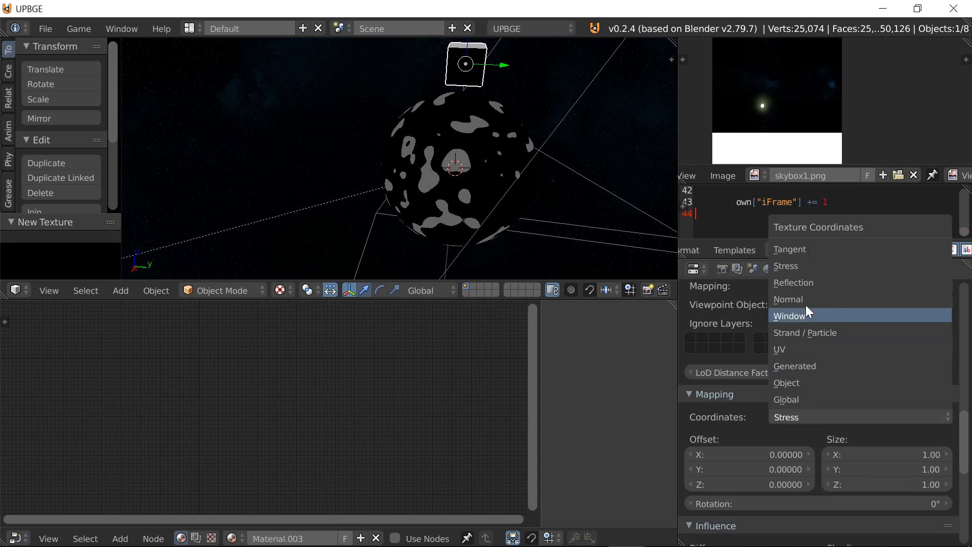
{"action": "left_click", "coordinate": [794, 284]}
Step: Shade the faces of the small cube smooth in Edit Mode
{"action": "key", "text": "Tab"}
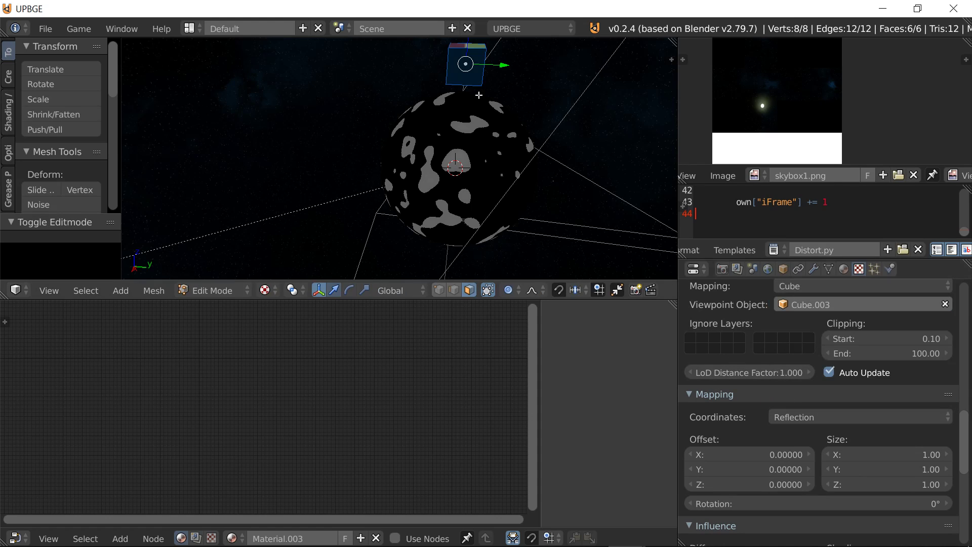
{"action": "left_click", "coordinate": [10, 125]}
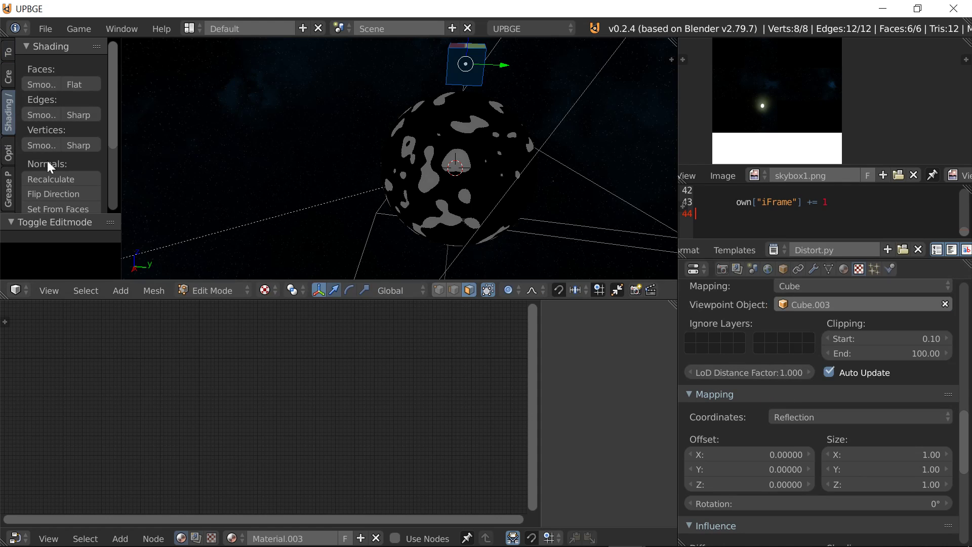
{"action": "left_click", "coordinate": [44, 84]}
Step: Subdivide the small cube's mesh twice
{"action": "left_click", "coordinate": [11, 50]}
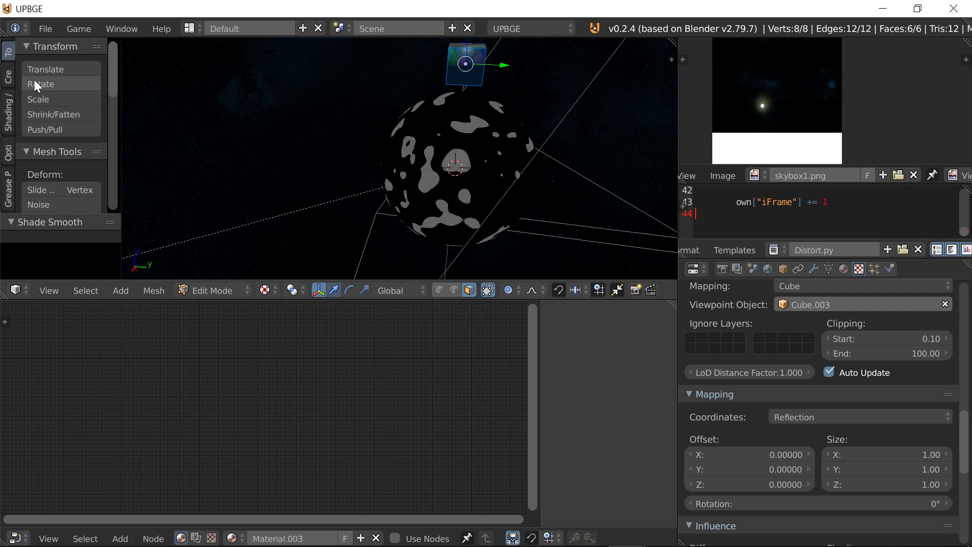
{"action": "scroll", "coordinate": [38, 126], "scroll_direction": "down", "scroll_amount": 5}
{"action": "scroll", "coordinate": [55, 181], "scroll_direction": "down", "scroll_amount": 2}
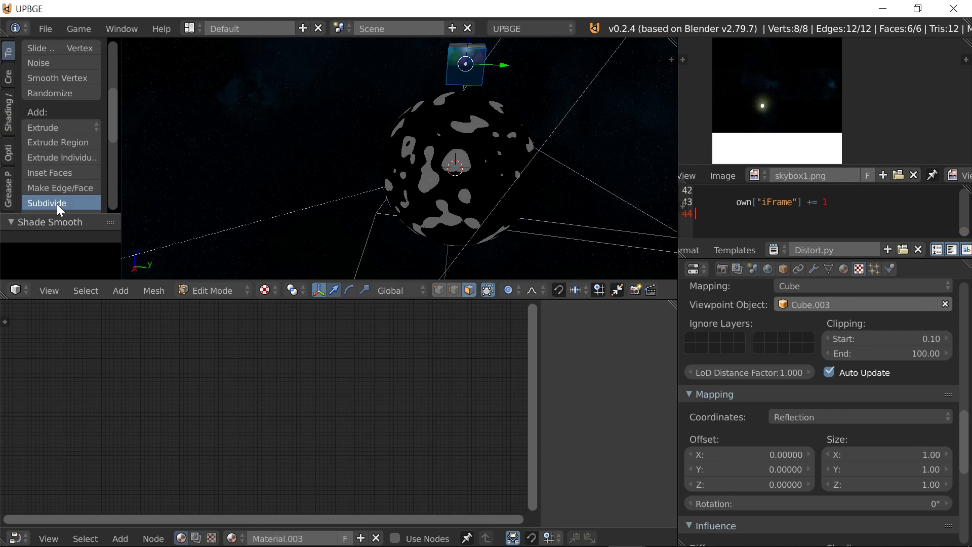
{"action": "double_click", "coordinate": [57, 203]}
Step: Round the subdivided cube into a ball using To Sphere with factor 1, and return to Object Mode
{"action": "key", "text": "shift+alt+s"}
{"action": "type", "text": "1"}
{"action": "key", "text": "Return"}
{"action": "key", "text": "Tab"}
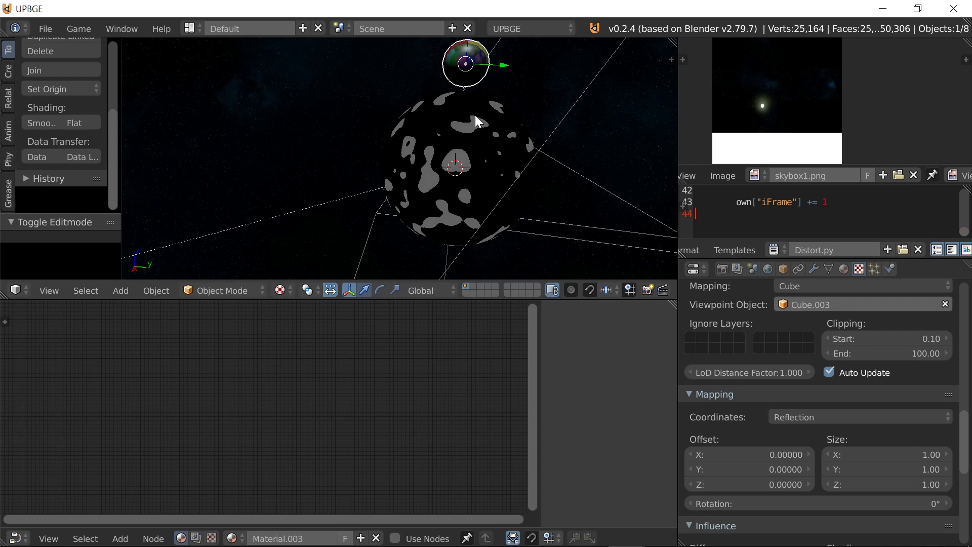
Step: Deselect all objects and switch the texture's influence from diffuse Color to Mirror
{"action": "key", "text": "a"}
{"action": "middle_click_drag", "start_coordinate": [519, 119], "coordinate": [512, 126], "text": "shift"}
{"action": "scroll", "coordinate": [512, 126], "scroll_direction": "up", "scroll_amount": 1}
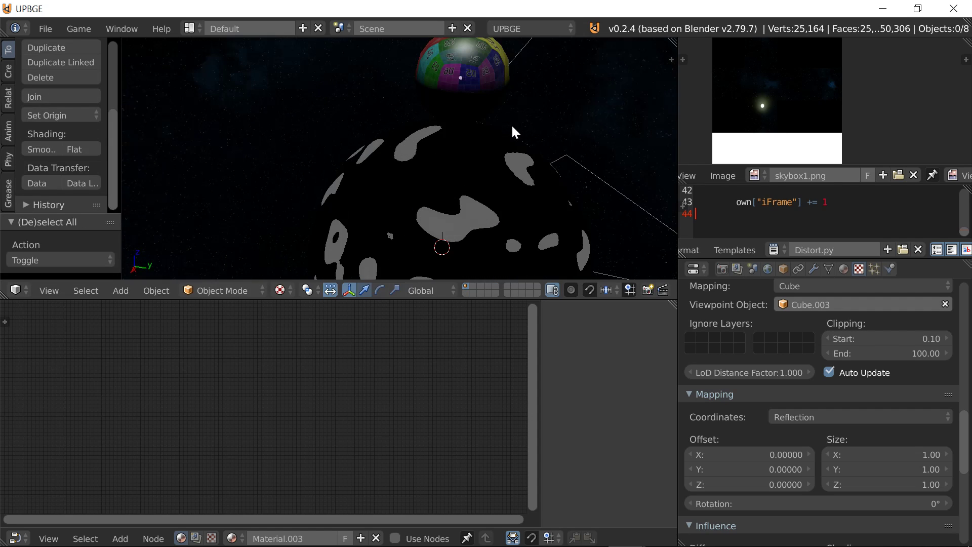
{"action": "key", "text": "shift+f"}
{"action": "key", "text": "Return"}
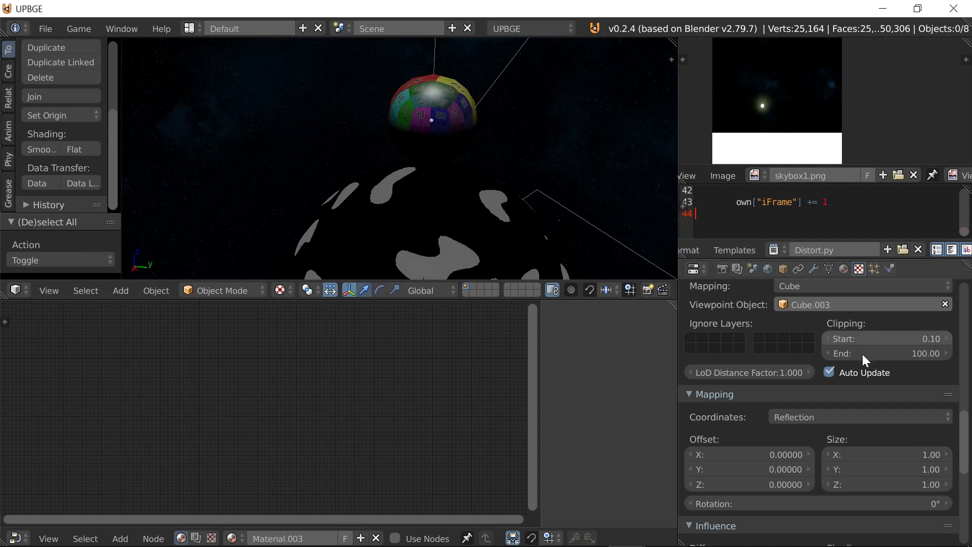
{"action": "scroll", "coordinate": [857, 451], "scroll_direction": "down", "scroll_amount": 5}
{"action": "scroll", "coordinate": [857, 451], "scroll_direction": "down", "scroll_amount": 4}
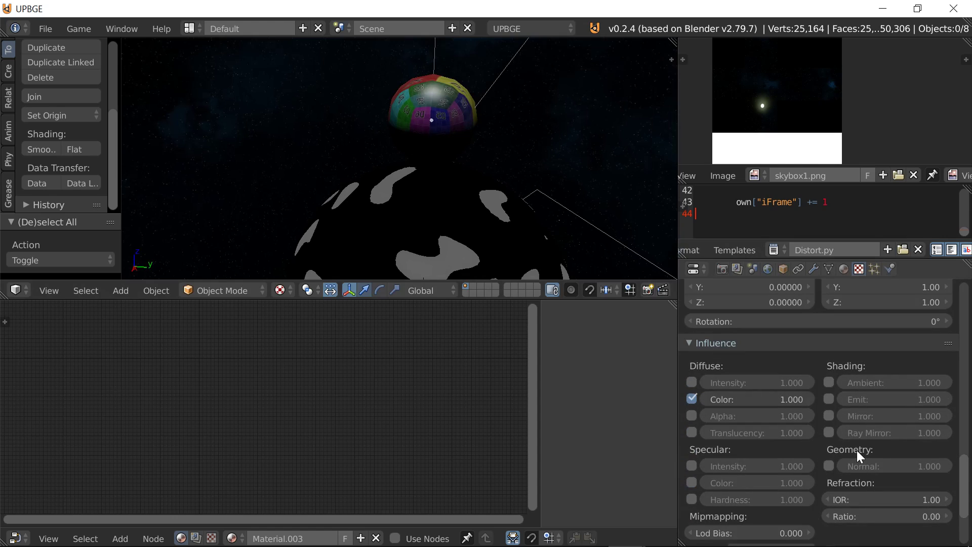
{"action": "left_click", "coordinate": [829, 415]}
{"action": "left_click", "coordinate": [692, 398]}
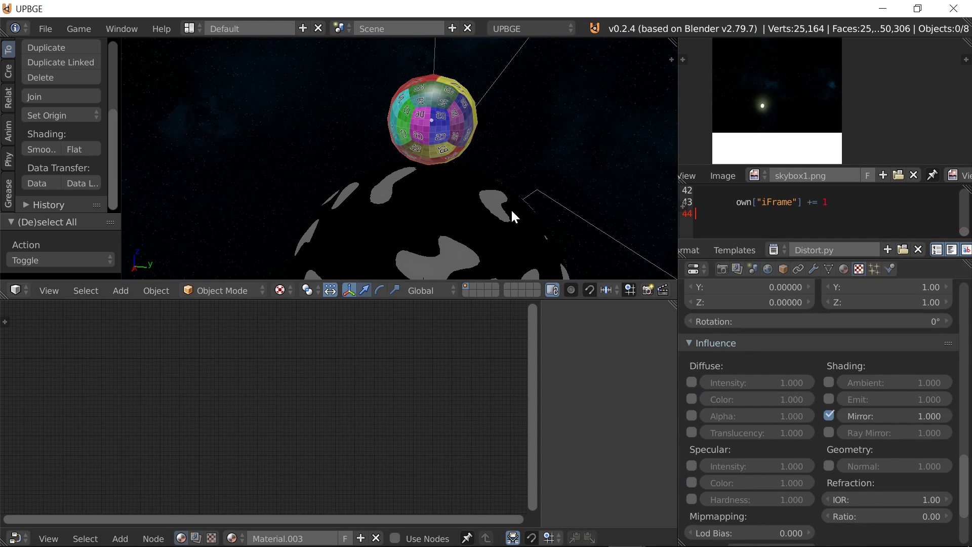
Step: Run the game preview to check the realtime reflection on the small ball, and stop it
{"action": "key", "text": "p"}
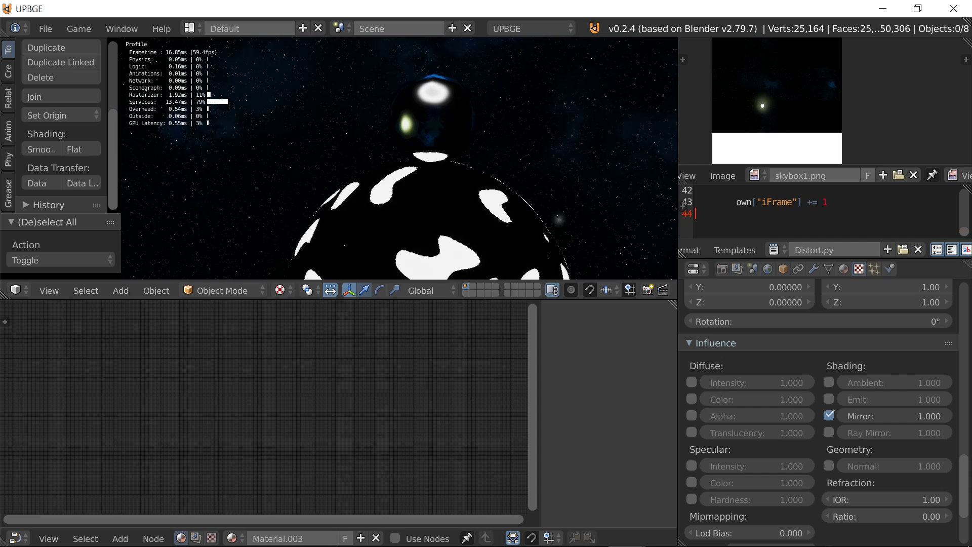
{"action": "key", "text": "Escape"}
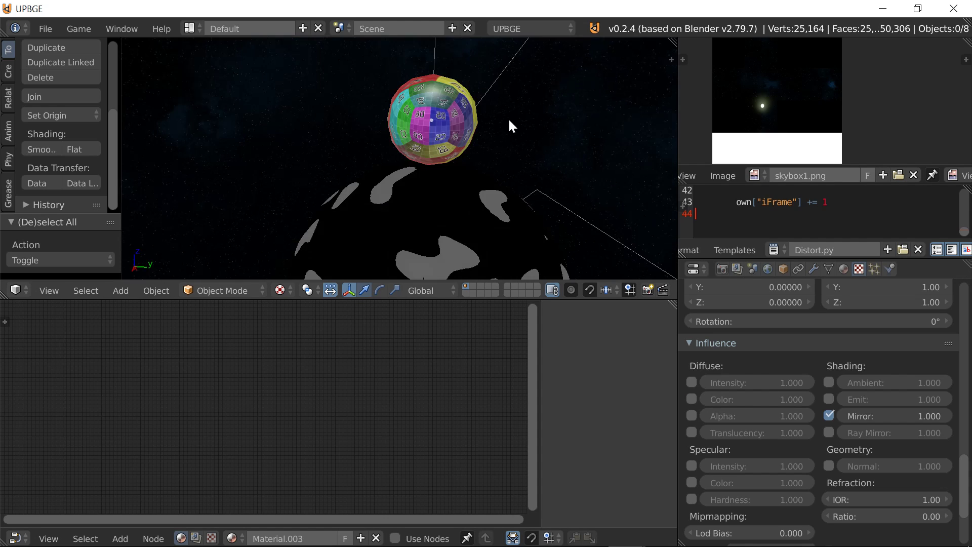
Step: Add a Texture input node to the node material of the large patterned sphere
{"action": "right_click", "coordinate": [469, 141]}
{"action": "key", "text": "shift+f"}
{"action": "key", "text": "q"}
{"action": "key", "text": "w"}
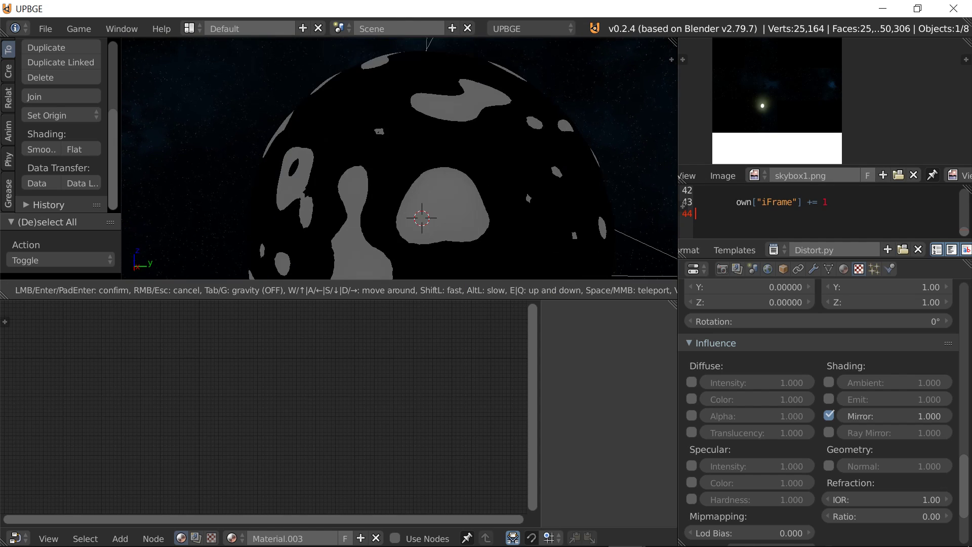
{"action": "key", "text": "Return"}
{"action": "right_click", "coordinate": [473, 205]}
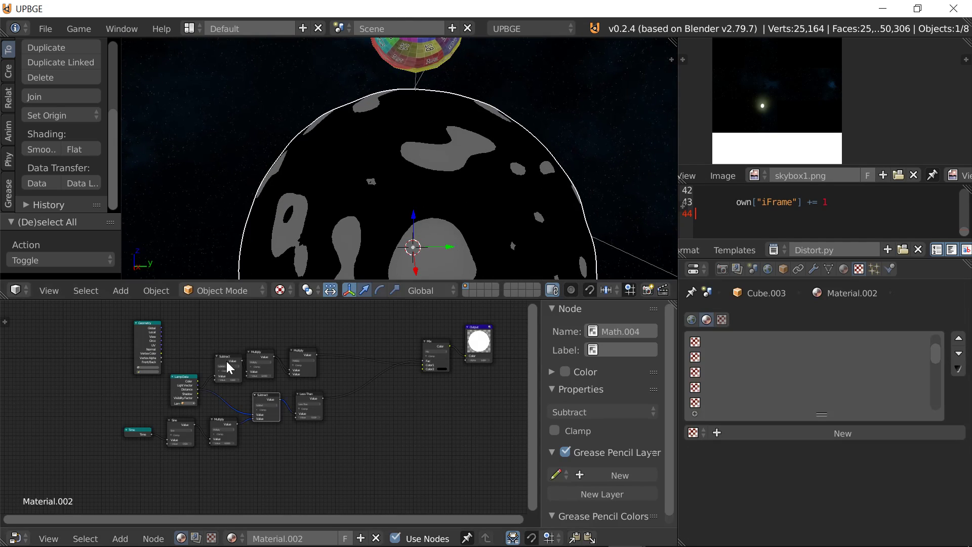
{"action": "scroll", "coordinate": [447, 400], "scroll_direction": "up", "scroll_amount": 4}
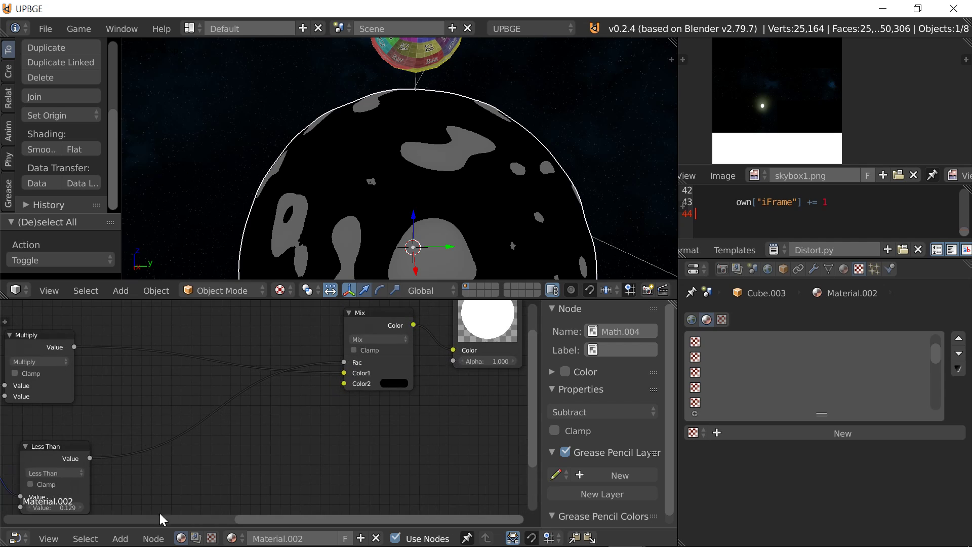
{"action": "left_click", "coordinate": [120, 537]}
{"action": "mouse_move", "coordinate": [169, 507]}
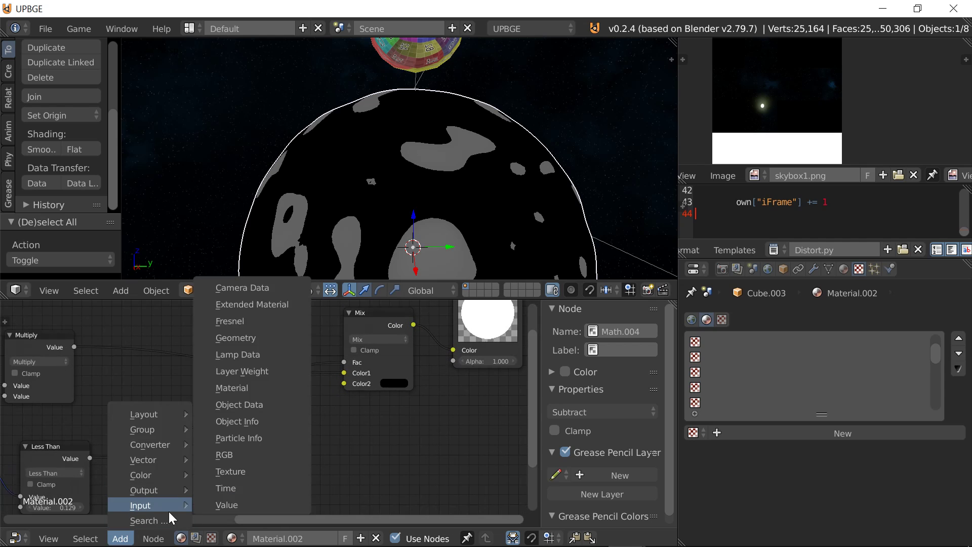
{"action": "left_click", "coordinate": [221, 472]}
{"action": "middle_click_drag", "start_coordinate": [281, 473], "coordinate": [263, 352]}
{"action": "scroll", "coordinate": [264, 400], "scroll_direction": "up", "scroll_amount": 3}
Step: Assign Texture.001 to the new Texture node and connect its Color output to the Mix node's Color2 input
{"action": "left_click", "coordinate": [223, 483]}
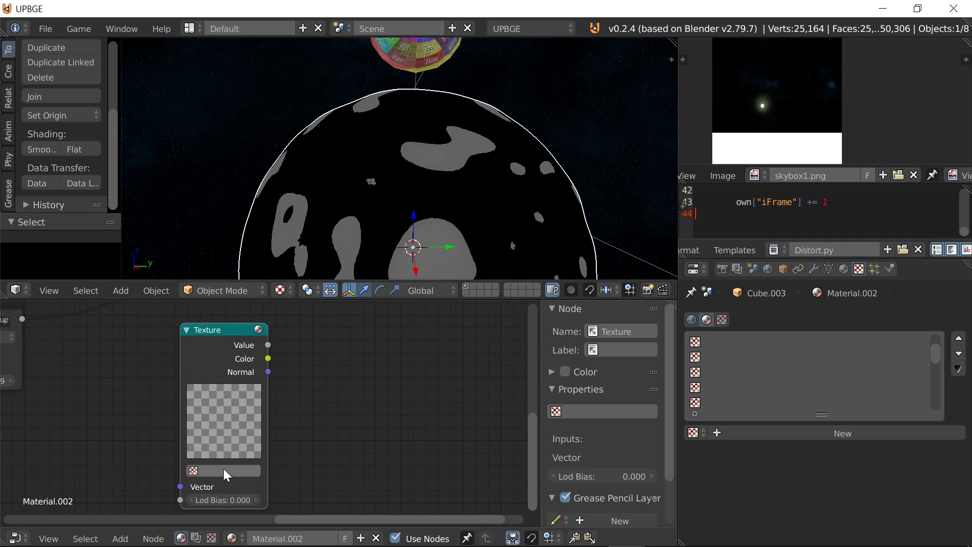
{"action": "left_click", "coordinate": [223, 472]}
{"action": "left_click", "coordinate": [221, 379]}
{"action": "scroll", "coordinate": [289, 374], "scroll_direction": "down", "scroll_amount": 1}
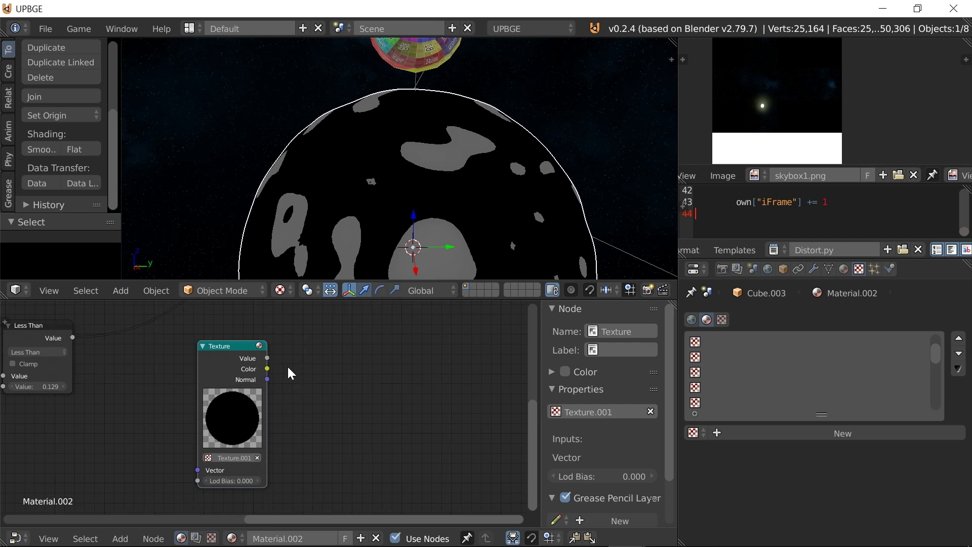
{"action": "middle_click_drag", "start_coordinate": [288, 374], "coordinate": [250, 423]}
{"action": "left_click_drag", "start_coordinate": [250, 428], "coordinate": [316, 326]}
Step: Move the Geometry node beside the Texture node and connect its View output to the texture's Vector input
{"action": "middle_click_drag", "start_coordinate": [168, 444], "coordinate": [342, 427]}
{"action": "scroll", "coordinate": [340, 427], "scroll_direction": "down", "scroll_amount": 8}
{"action": "middle_click_drag", "start_coordinate": [276, 450], "coordinate": [384, 434]}
{"action": "left_click_drag", "start_coordinate": [133, 324], "coordinate": [343, 481]}
{"action": "scroll", "coordinate": [322, 470], "scroll_direction": "up", "scroll_amount": 5}
{"action": "scroll", "coordinate": [248, 408], "scroll_direction": "up", "scroll_amount": 3}
{"action": "middle_click_drag", "start_coordinate": [322, 471], "coordinate": [198, 422]}
{"action": "left_click_drag", "start_coordinate": [201, 421], "coordinate": [392, 392]}
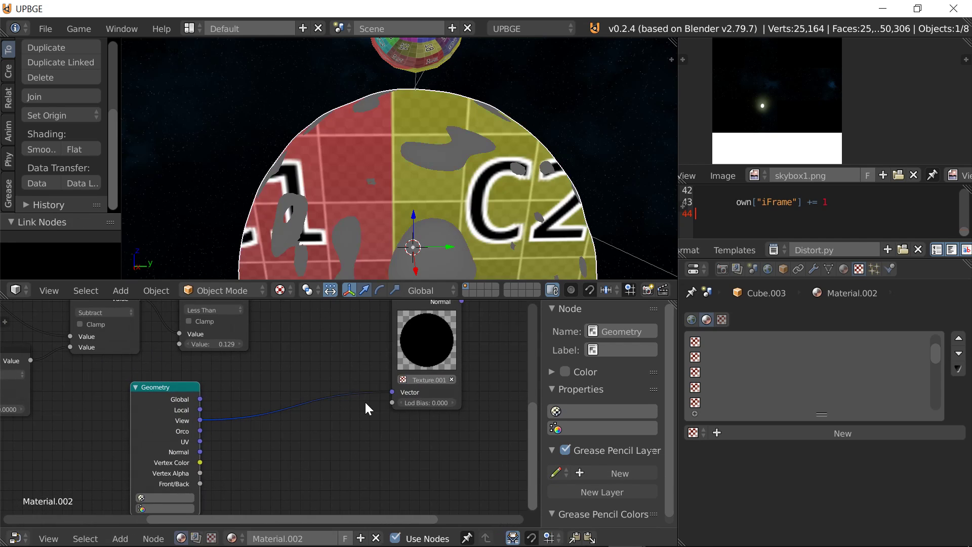
Step: Insert a Vector Math node set to Reflect between Geometry and Texture, and feed the Geometry Normal into its second Vector input
{"action": "left_click", "coordinate": [120, 538]}
{"action": "mouse_move", "coordinate": [154, 441]}
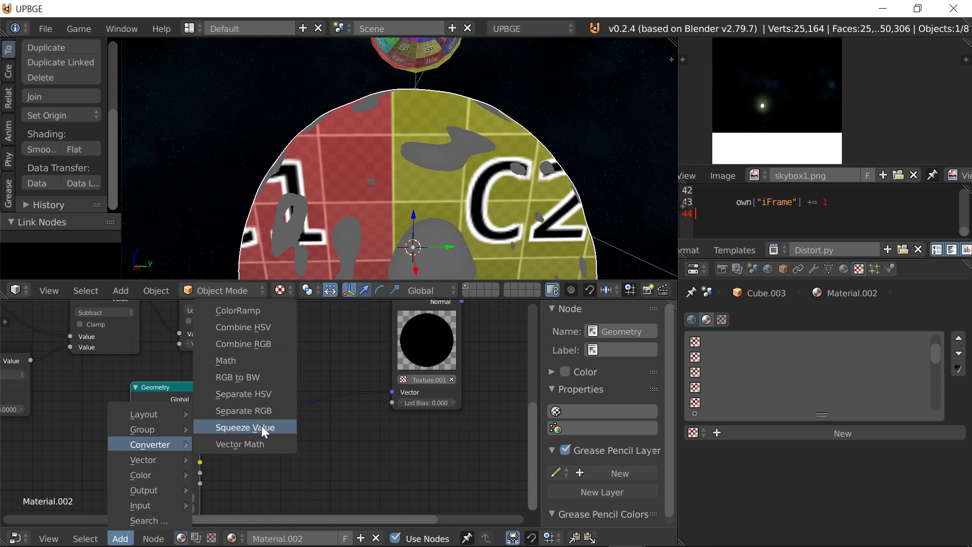
{"action": "left_click", "coordinate": [262, 443]}
{"action": "left_click", "coordinate": [285, 379]}
{"action": "left_click", "coordinate": [314, 418]}
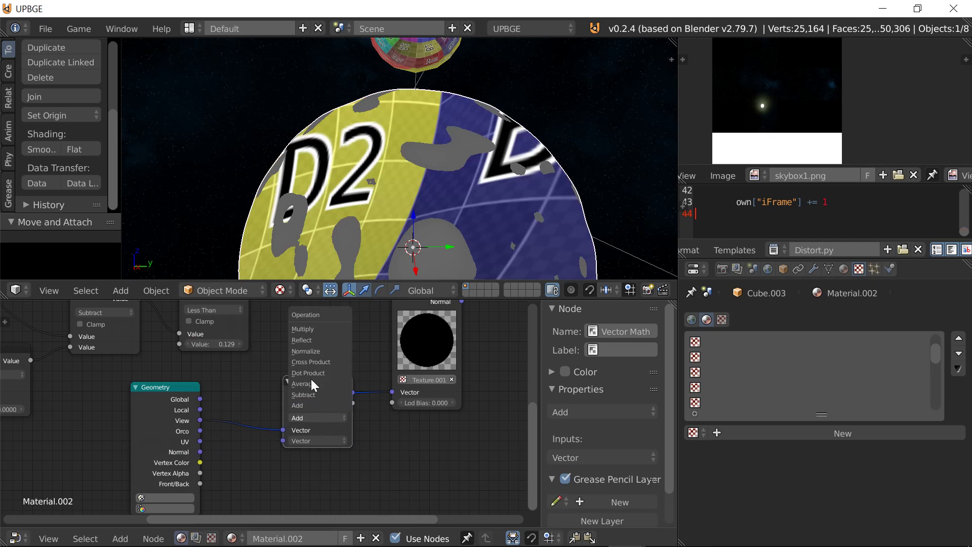
{"action": "left_click", "coordinate": [304, 339]}
{"action": "left_click_drag", "start_coordinate": [200, 451], "coordinate": [290, 438]}
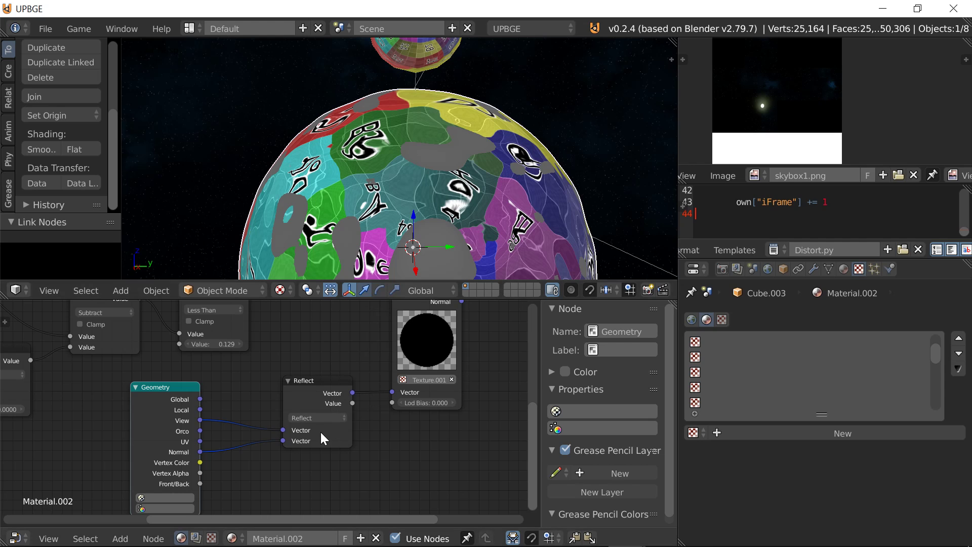
Step: Connect the Lamp Data node's Light Vector output to the Reflect node's second Vector input in place of the Normal
{"action": "scroll", "coordinate": [138, 408], "scroll_direction": "down", "scroll_amount": 2}
{"action": "middle_click_drag", "start_coordinate": [138, 407], "coordinate": [250, 434]}
{"action": "scroll", "coordinate": [218, 431], "scroll_direction": "down", "scroll_amount": 3}
{"action": "scroll", "coordinate": [91, 441], "scroll_direction": "up", "scroll_amount": 2}
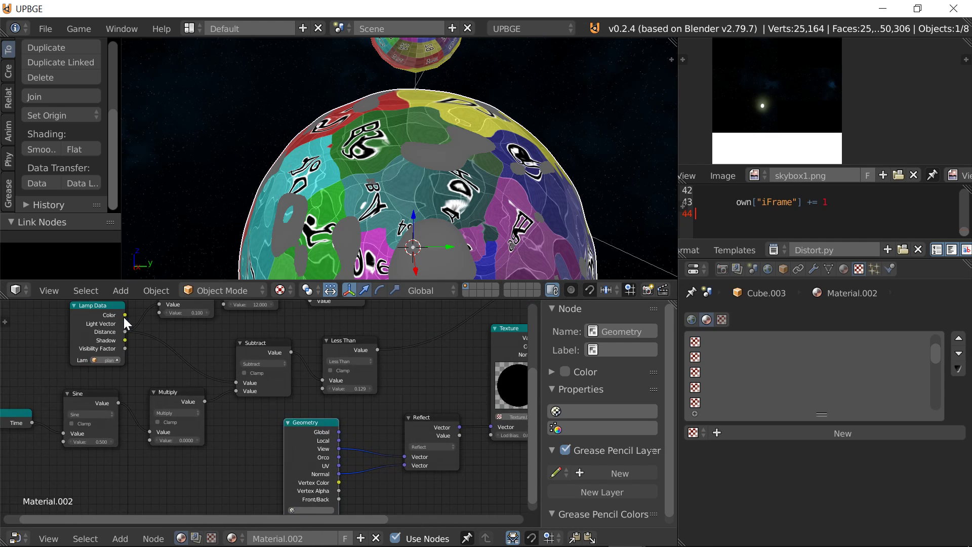
{"action": "mouse_move", "coordinate": [125, 324]}
{"action": "left_mouse_down"}
{"action": "mouse_move", "coordinate": [419, 434]}
{"action": "mouse_move", "coordinate": [405, 465]}
{"action": "left_mouse_up"}
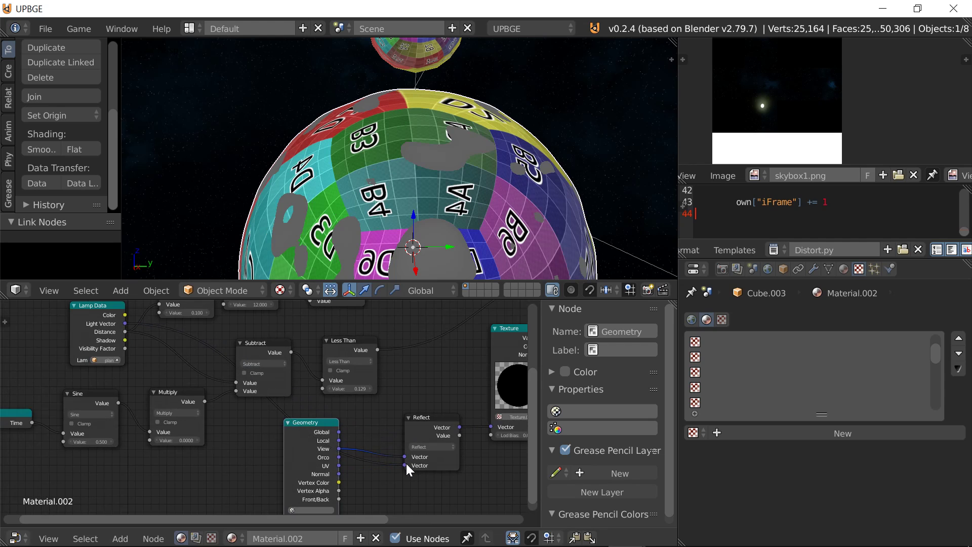
Step: Run the game preview to check the large sphere's reflection, stop it, and view the sphere up close
{"action": "key", "text": "p"}
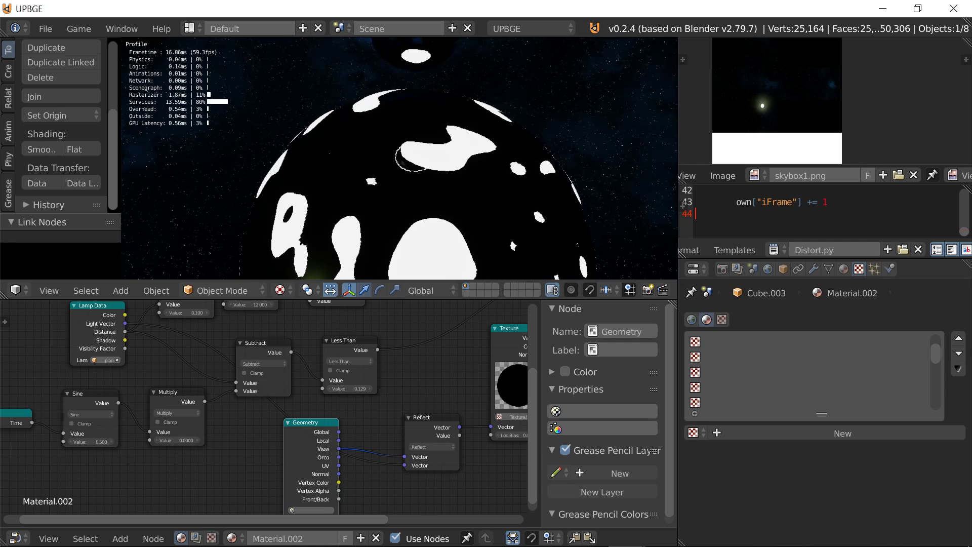
{"action": "key", "text": "Escape"}
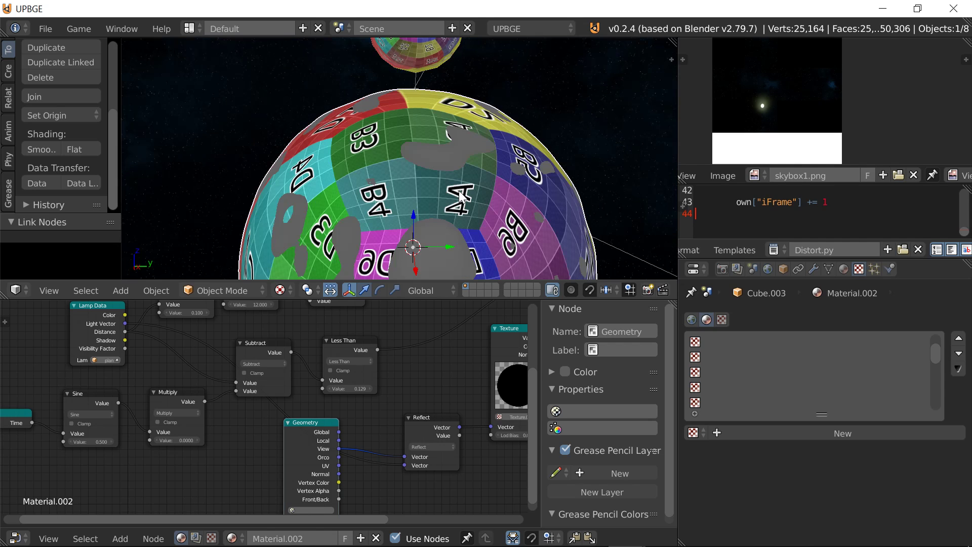
{"action": "key", "text": "p"}
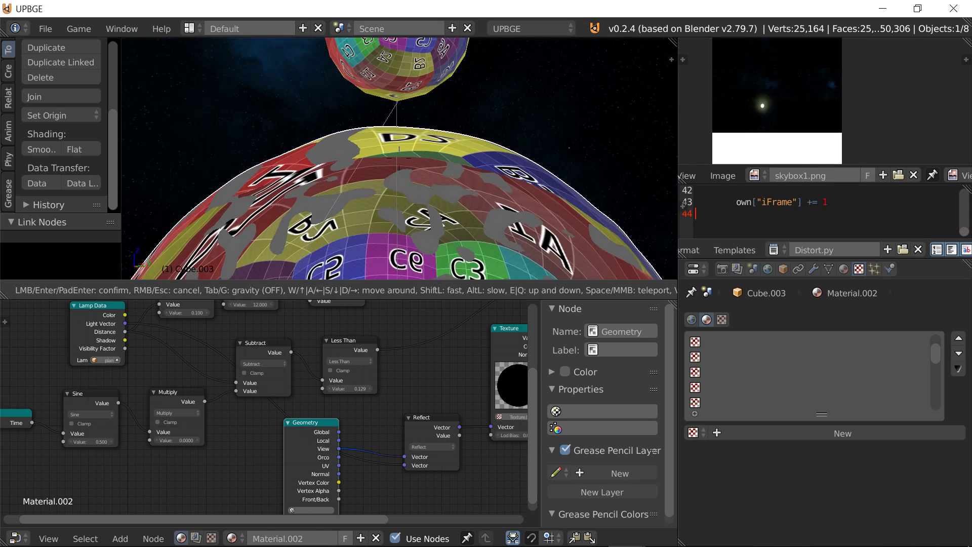
{"action": "key", "text": "Escape"}
Step: Disable Texture.001 on the small ball's material and check the scene in the game preview
{"action": "right_click", "coordinate": [399, 93]}
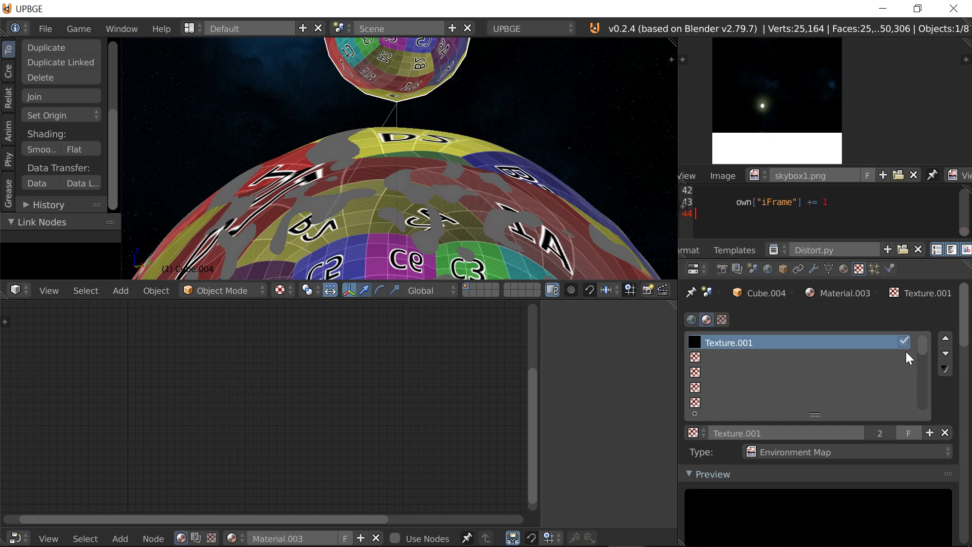
{"action": "left_click", "coordinate": [904, 341]}
{"action": "key", "text": "p"}
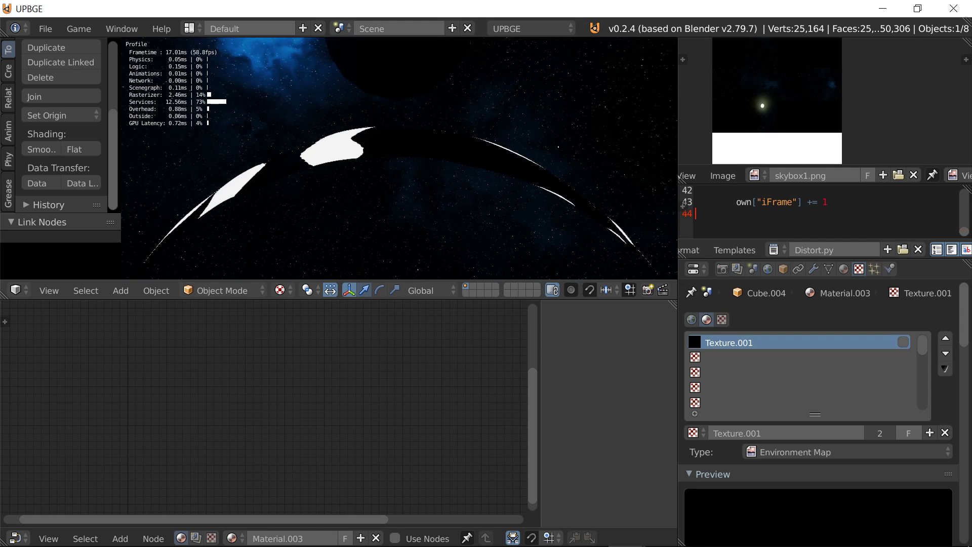
{"action": "key", "text": "Escape"}
{"action": "key", "text": "p"}
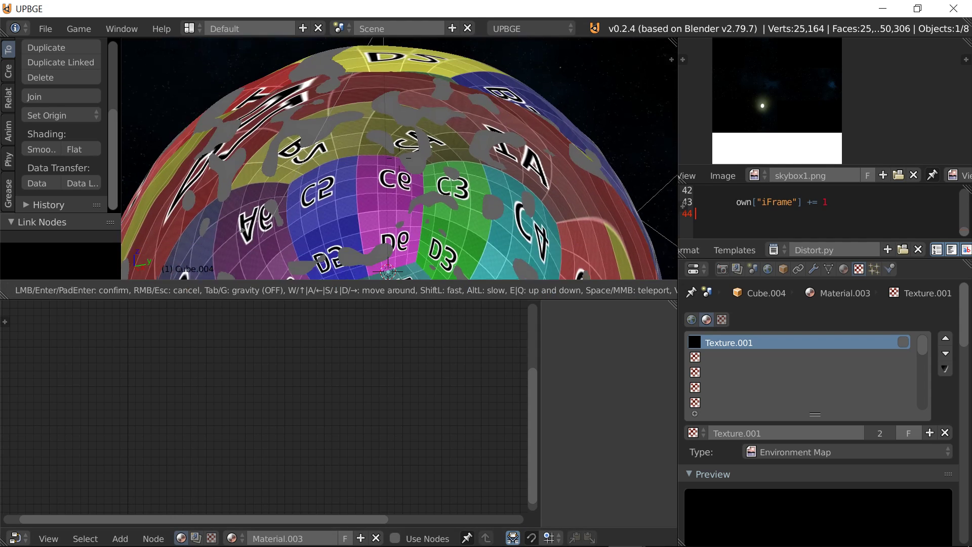
{"action": "key", "text": "Escape"}
Step: Add a Material input node to the large sphere's node tree and place it above the Multiply node
{"action": "right_click", "coordinate": [370, 152]}
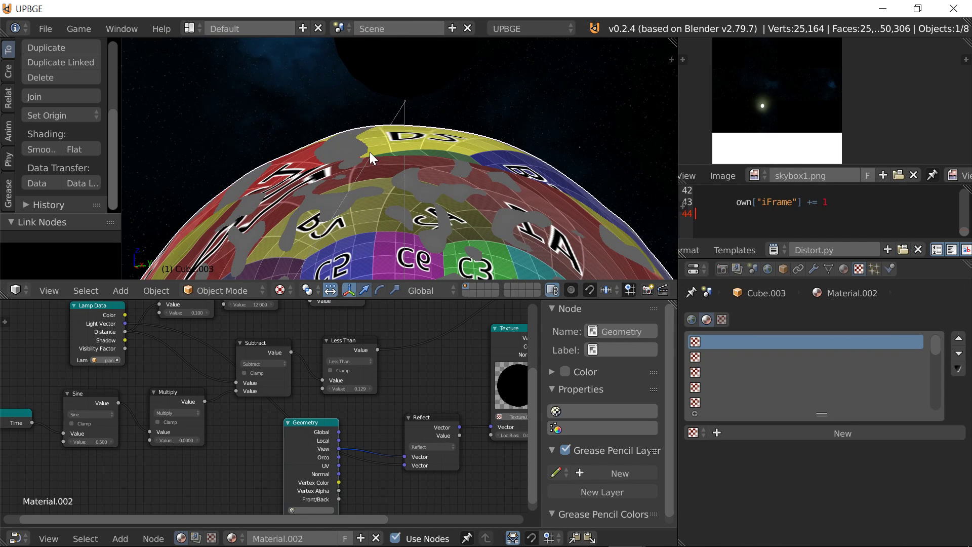
{"action": "scroll", "coordinate": [240, 400], "scroll_direction": "down", "scroll_amount": 5}
{"action": "middle_click_drag", "start_coordinate": [477, 341], "coordinate": [312, 423]}
{"action": "scroll", "coordinate": [313, 422], "scroll_direction": "up", "scroll_amount": 5}
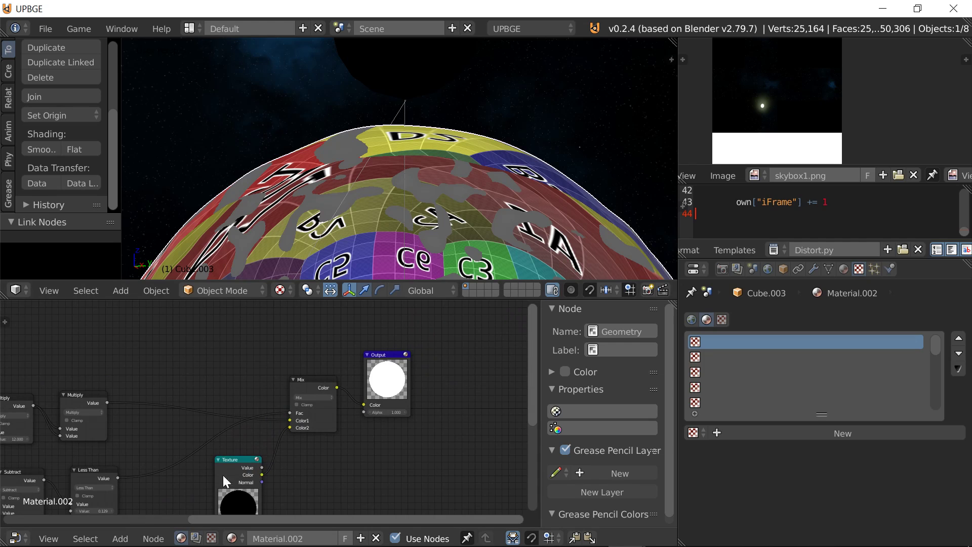
{"action": "left_click", "coordinate": [120, 538]}
{"action": "mouse_move", "coordinate": [140, 505]}
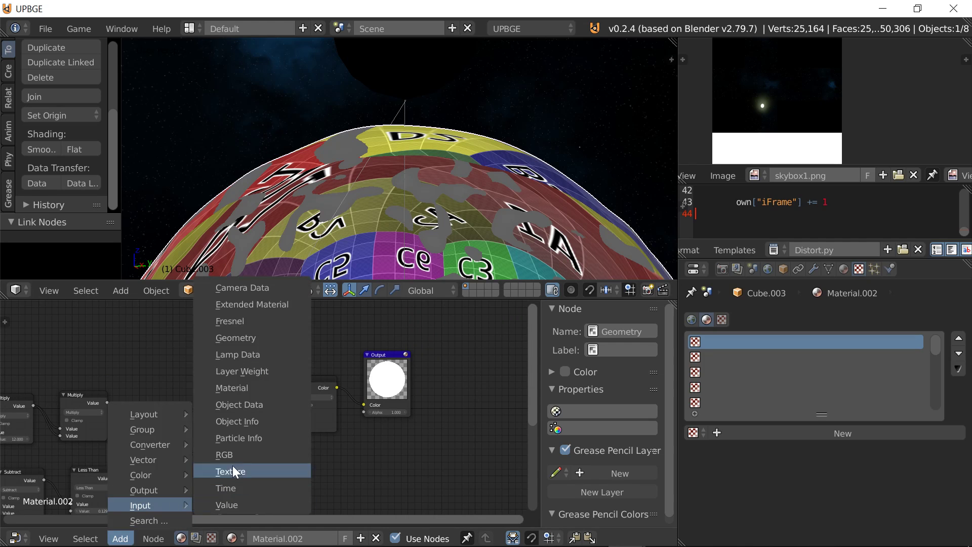
{"action": "left_click", "coordinate": [237, 387]}
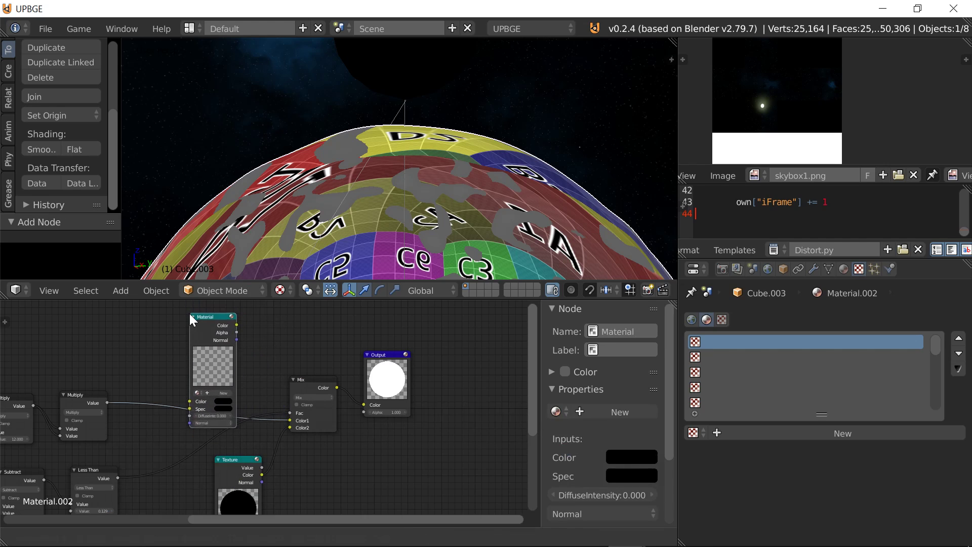
{"action": "left_click", "coordinate": [163, 498]}
{"action": "middle_click_drag", "start_coordinate": [217, 360], "coordinate": [203, 416]}
{"action": "scroll", "coordinate": [202, 415], "scroll_direction": "up", "scroll_amount": 2}
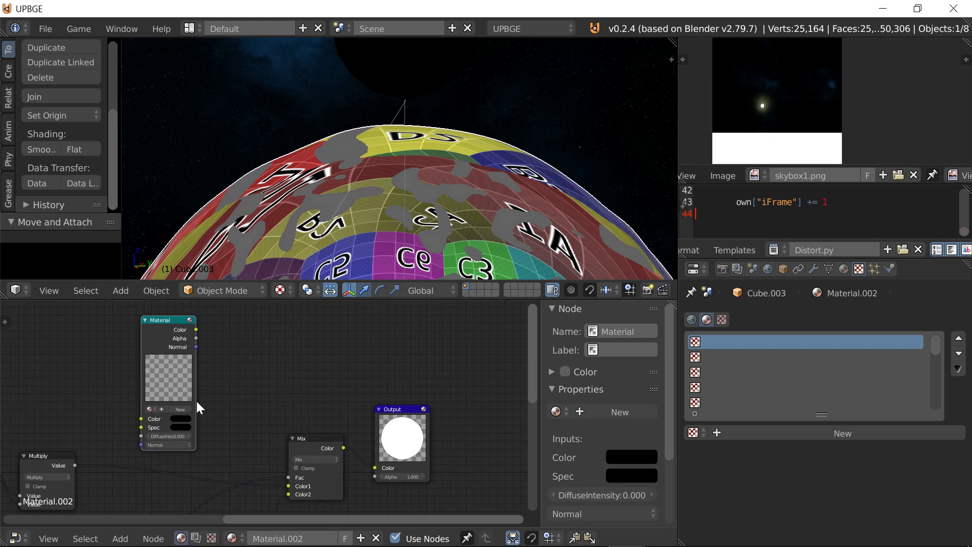
{"action": "left_click_drag", "start_coordinate": [178, 351], "coordinate": [140, 356]}
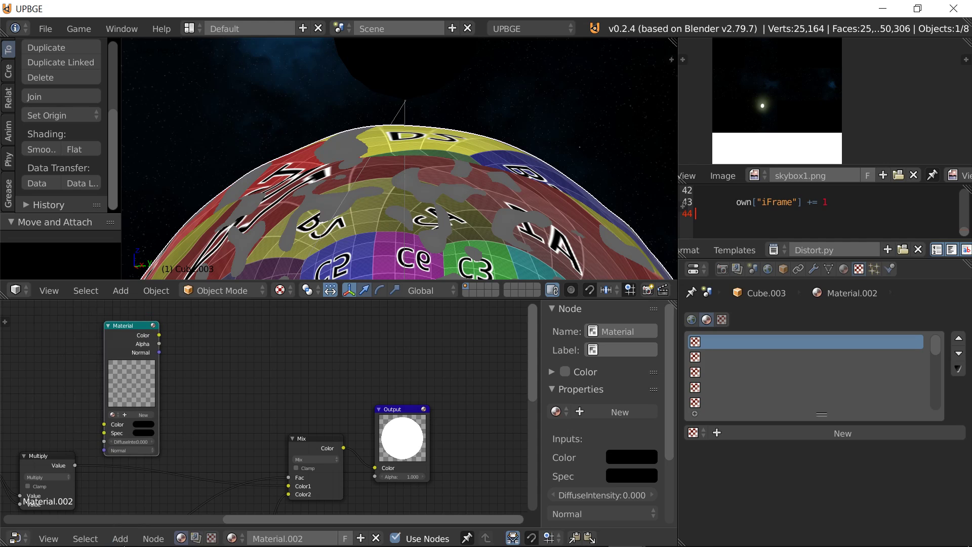
Step: Insert a MixRGB node between the Multiply and Mix nodes and link the Material node's Color to its Color2 input
{"action": "left_click", "coordinate": [120, 538]}
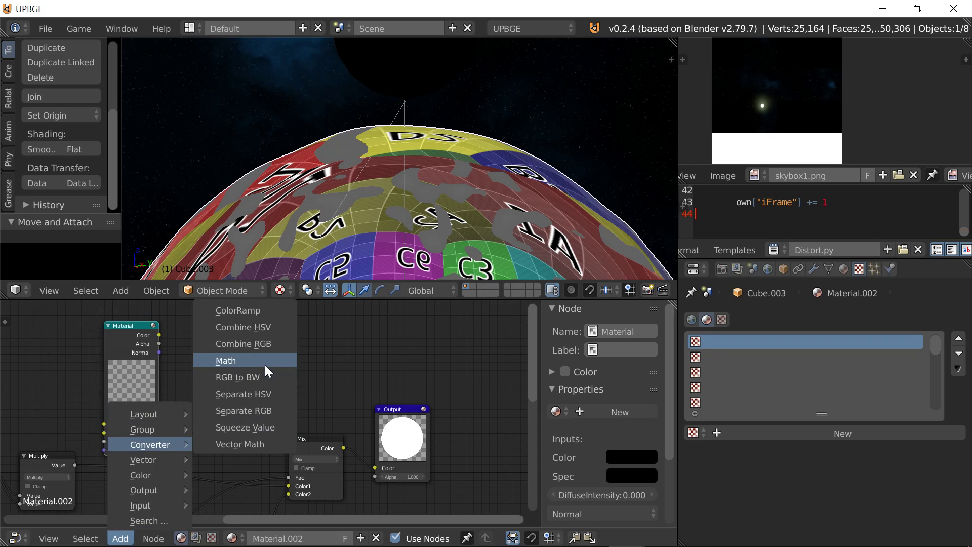
{"action": "mouse_move", "coordinate": [166, 471]}
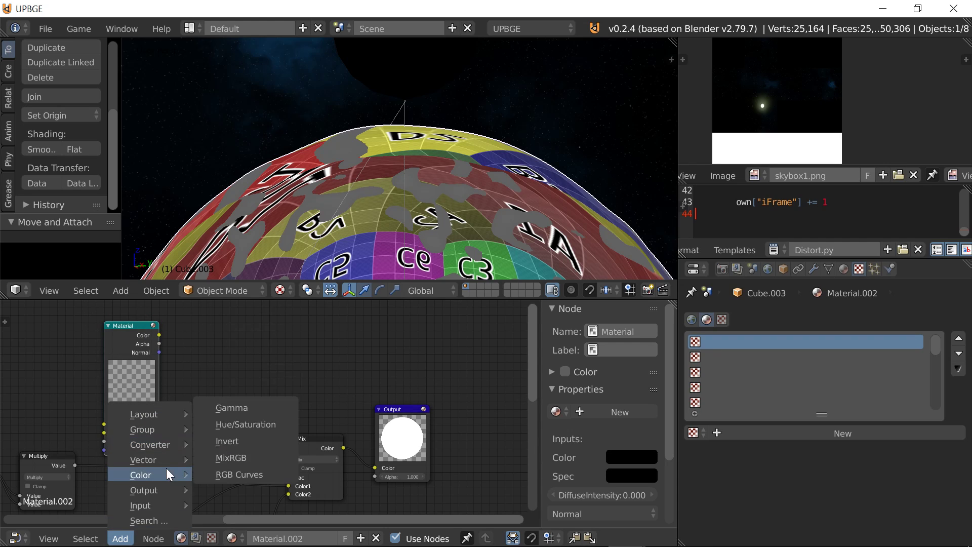
{"action": "left_click", "coordinate": [245, 457]}
{"action": "left_click", "coordinate": [192, 455]}
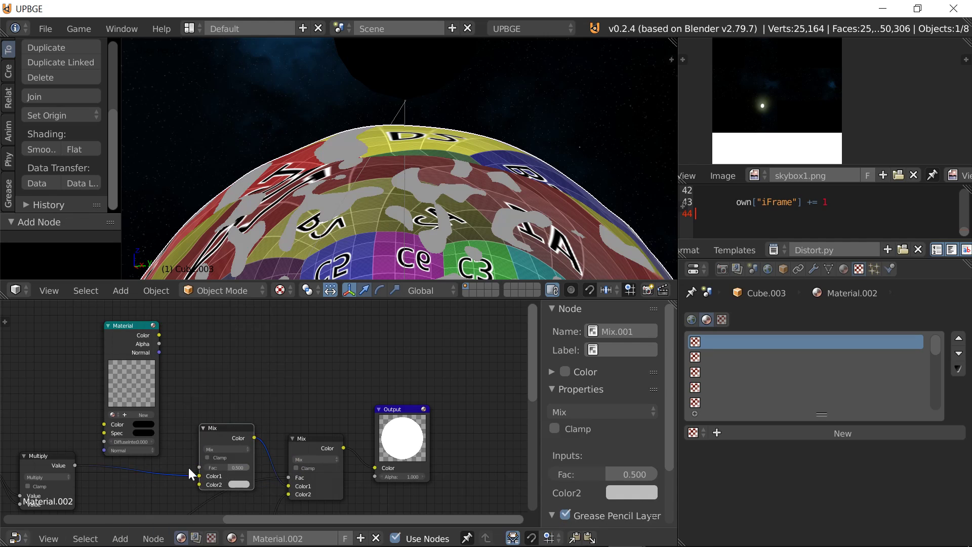
{"action": "left_click_drag", "start_coordinate": [199, 485], "coordinate": [158, 335]}
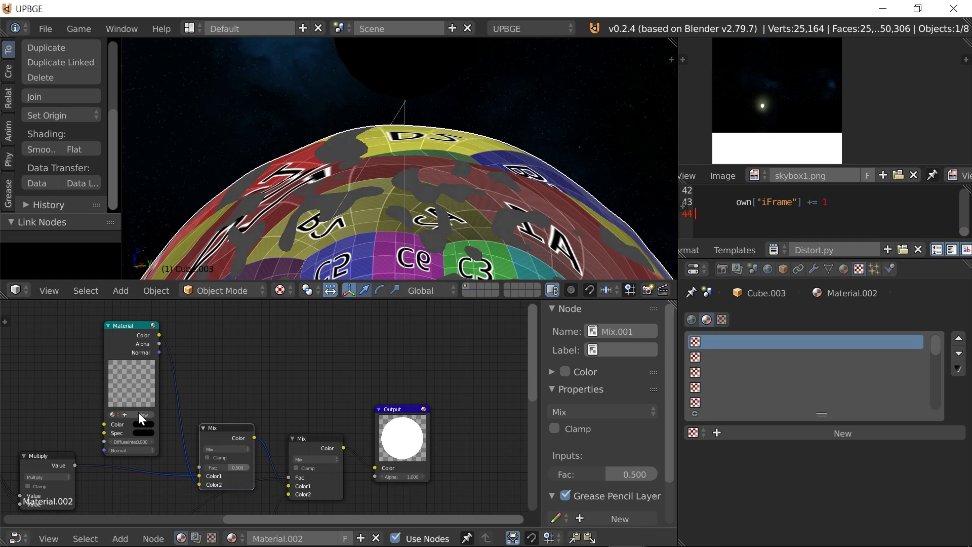
Step: Create a new material in the Material node and name it light
{"action": "left_click", "coordinate": [141, 414]}
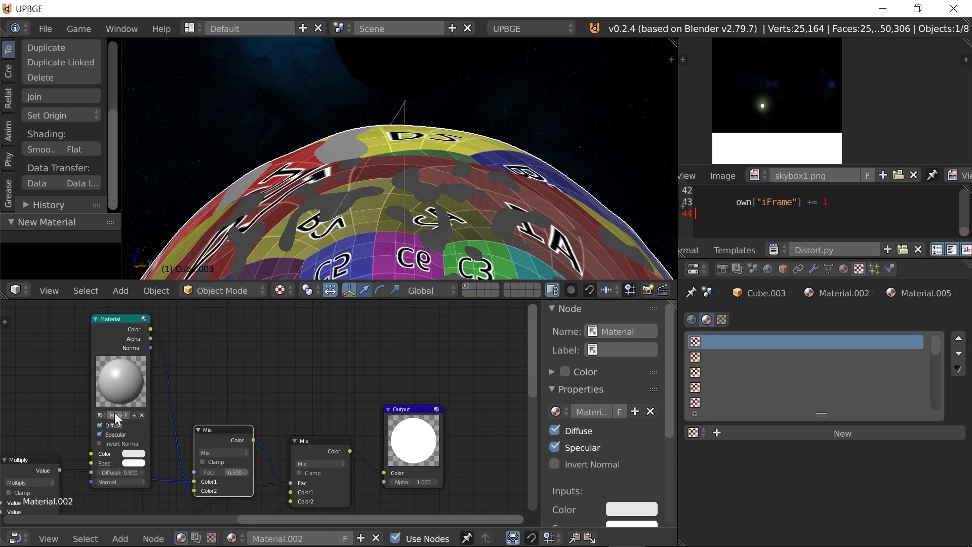
{"action": "left_click", "coordinate": [114, 414]}
{"action": "type", "text": "light"}
{"action": "key", "text": "Return"}
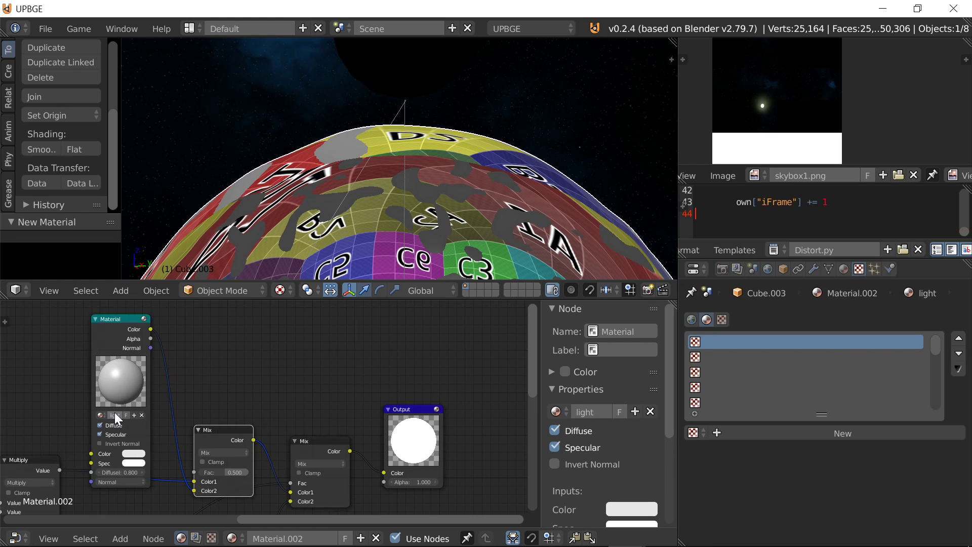
Step: Set the new MixRGB node to Multiply with a factor of 1.000, and move it and the Material node up
{"action": "left_click", "coordinate": [227, 453]}
{"action": "left_click", "coordinate": [223, 427]}
{"action": "left_click_drag", "start_coordinate": [227, 470], "coordinate": [246, 395]}
{"action": "left_click_drag", "start_coordinate": [116, 320], "coordinate": [85, 272]}
{"action": "left_click_drag", "start_coordinate": [89, 515], "coordinate": [89, 515]}
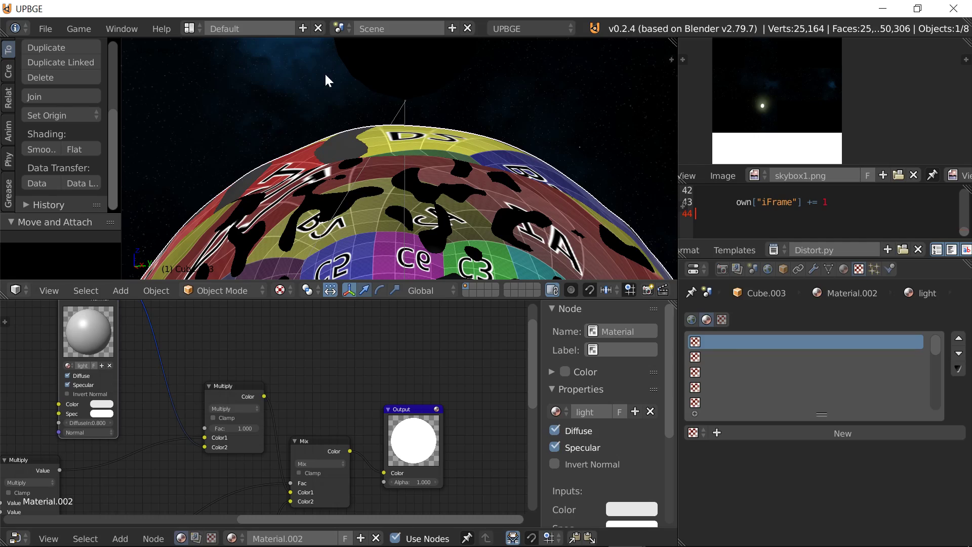
Step: Fly around the large sphere to examine how its patches are shaded from different sides
{"action": "key", "text": "shift+f"}
{"action": "key", "text": "a"}
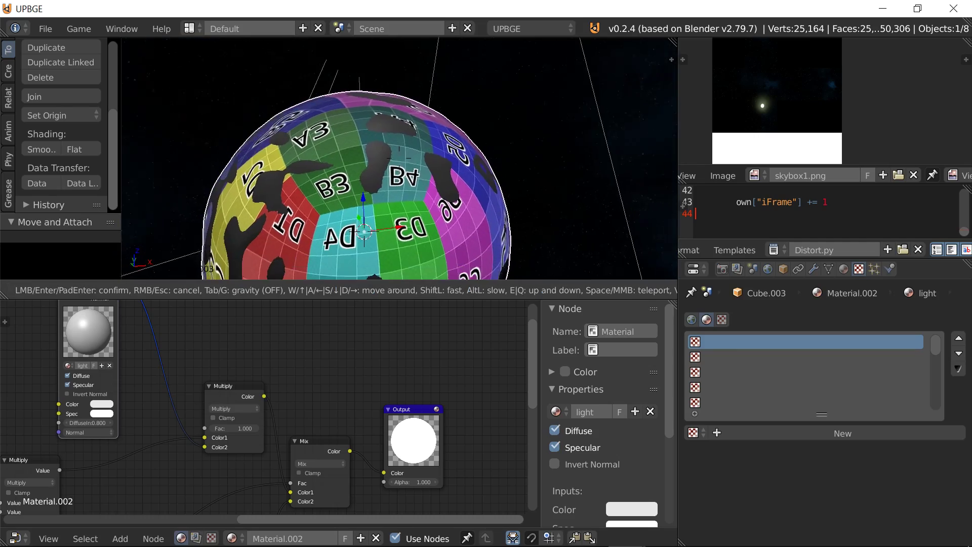
{"action": "key", "text": "w"}
{"action": "key", "text": "s"}
{"action": "key", "text": "d"}
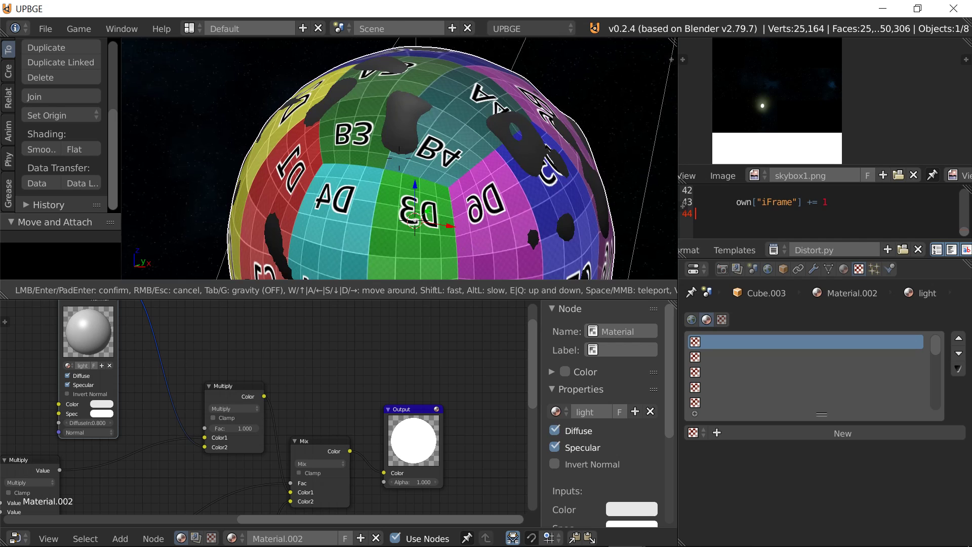
{"action": "key", "text": "s"}
{"action": "key", "text": "w"}
{"action": "key", "text": "s"}
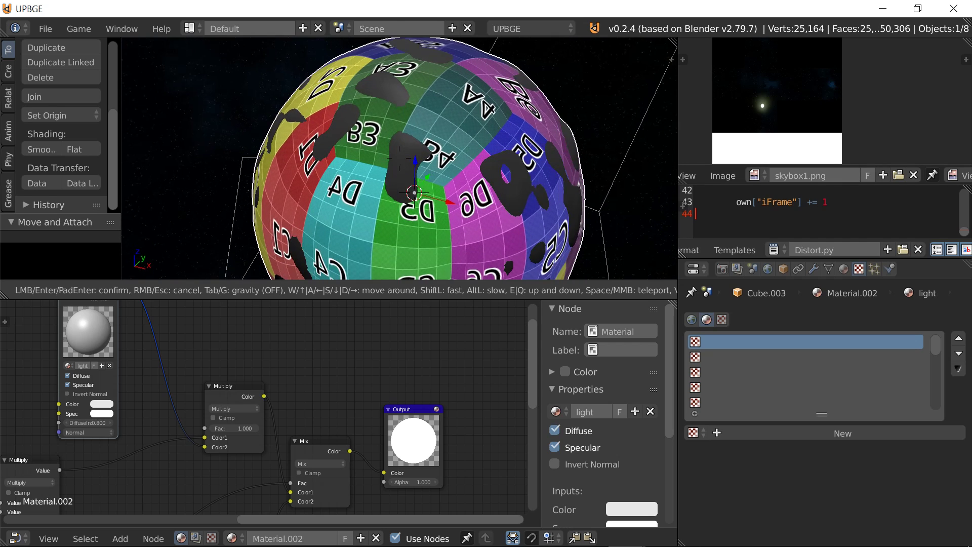
{"action": "left_click", "coordinate": [399, 158]}
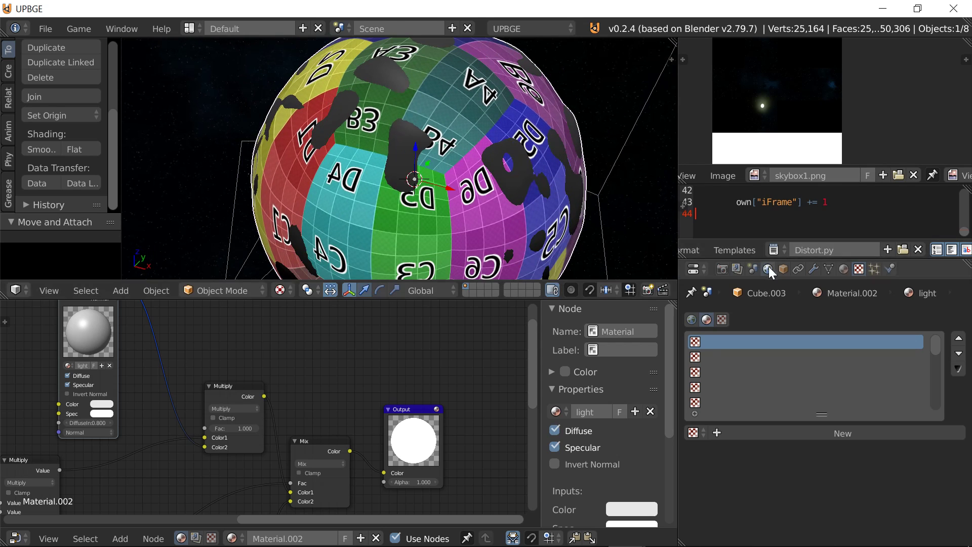
{"action": "left_click", "coordinate": [813, 269]}
{"action": "left_click", "coordinate": [809, 317]}
{"action": "left_click", "coordinate": [713, 268]}
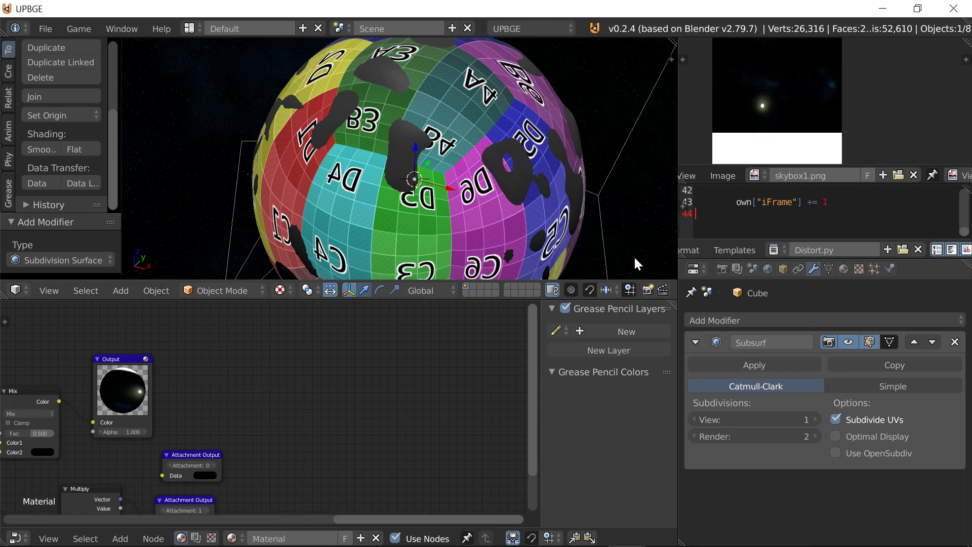
{"action": "left_click", "coordinate": [954, 337]}
Step: Add a Subdivision Surface modifier to the large patterned sphere
{"action": "right_click", "coordinate": [567, 201]}
{"action": "left_click", "coordinate": [758, 320]}
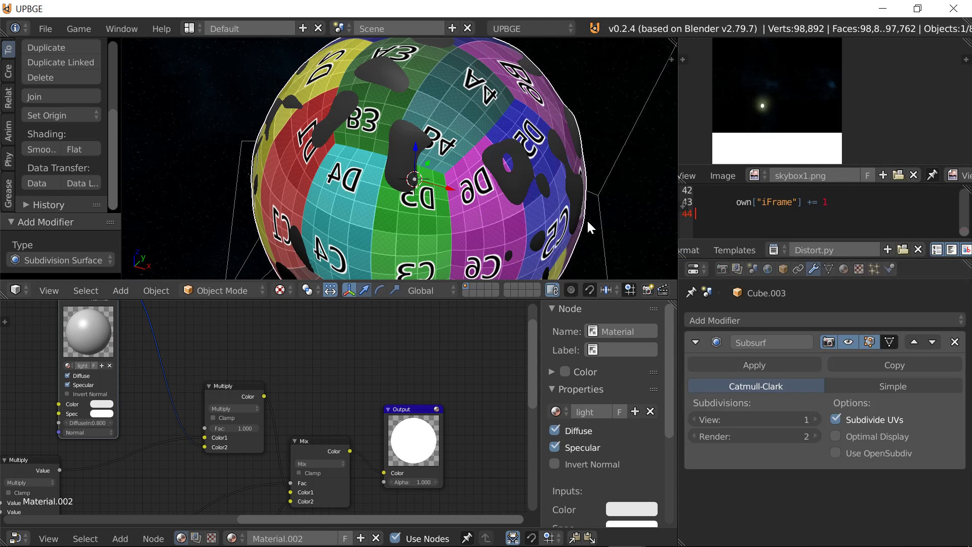
Step: Move one face in the dark patch between B3 and B4 by about -0.003 along global Y with smooth proportional editing
{"action": "key", "text": "shift+f"}
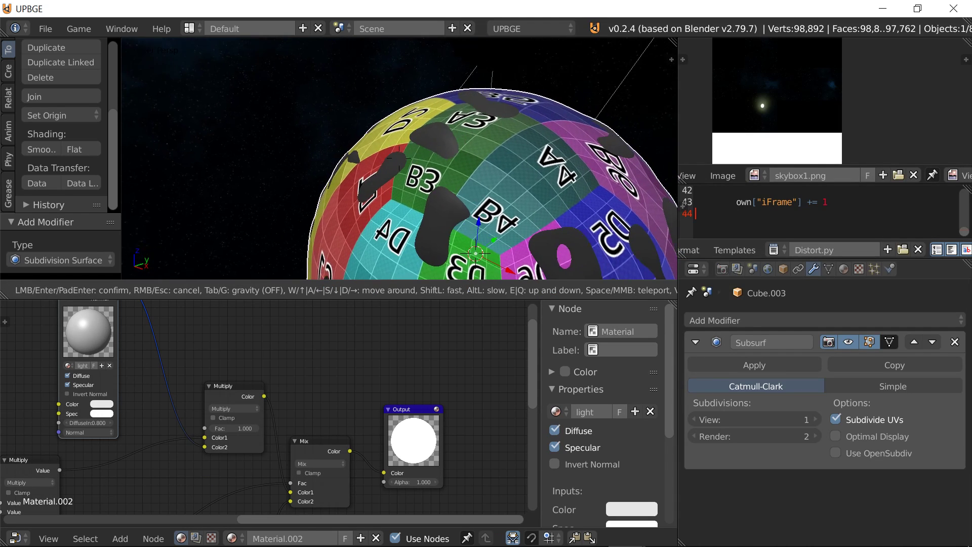
{"action": "left_click", "coordinate": [407, 178]}
{"action": "key", "text": "Tab"}
{"action": "right_click", "coordinate": [444, 197]}
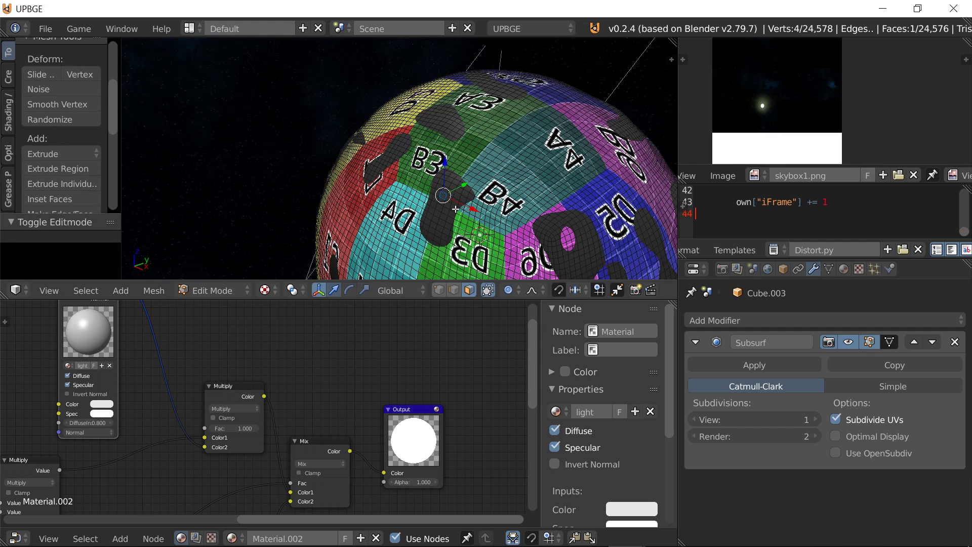
{"action": "key", "text": "g"}
{"action": "key", "text": "y"}
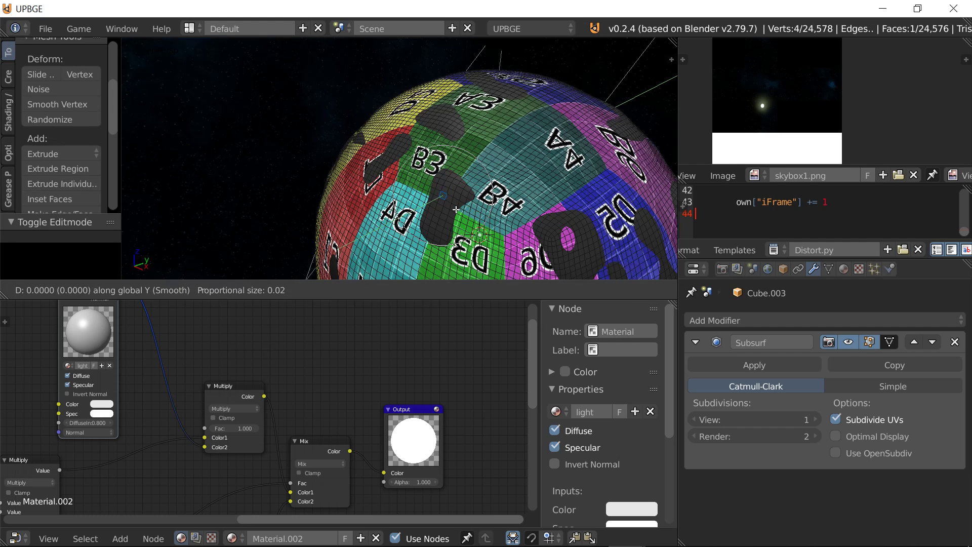
{"action": "scroll", "coordinate": [451, 210], "scroll_direction": "up", "scroll_amount": 7}
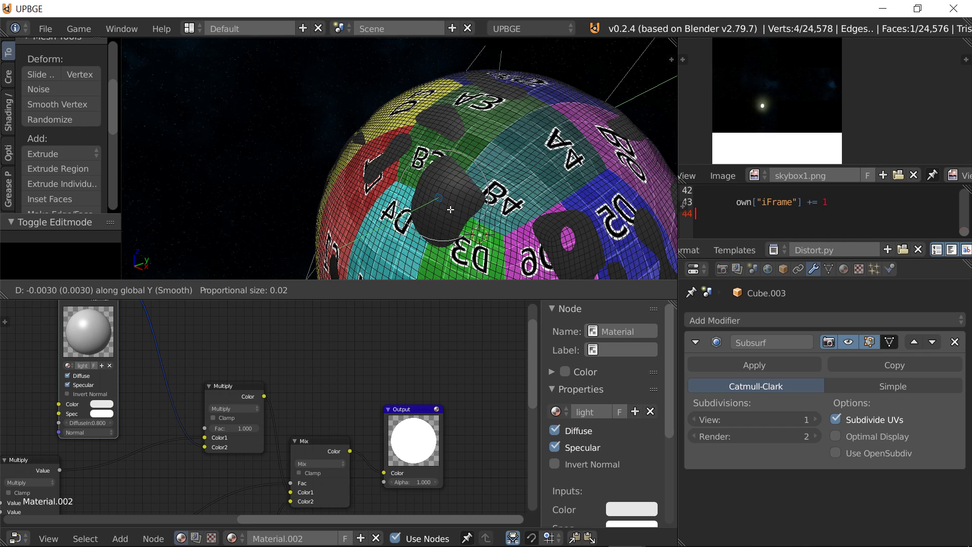
{"action": "left_click", "coordinate": [450, 209]}
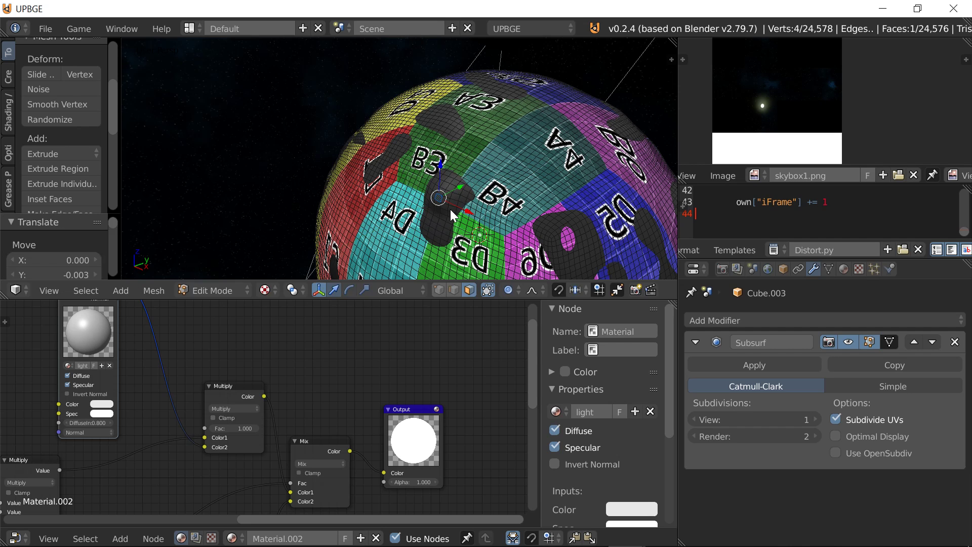
{"action": "key", "text": "Tab"}
Step: Turn off the Subsurf modifier's viewport display and run the game engine to check the sphere
{"action": "key", "text": "shift+f"}
{"action": "key", "text": "w"}
{"action": "key", "text": "s"}
{"action": "left_click", "coordinate": [399, 158]}
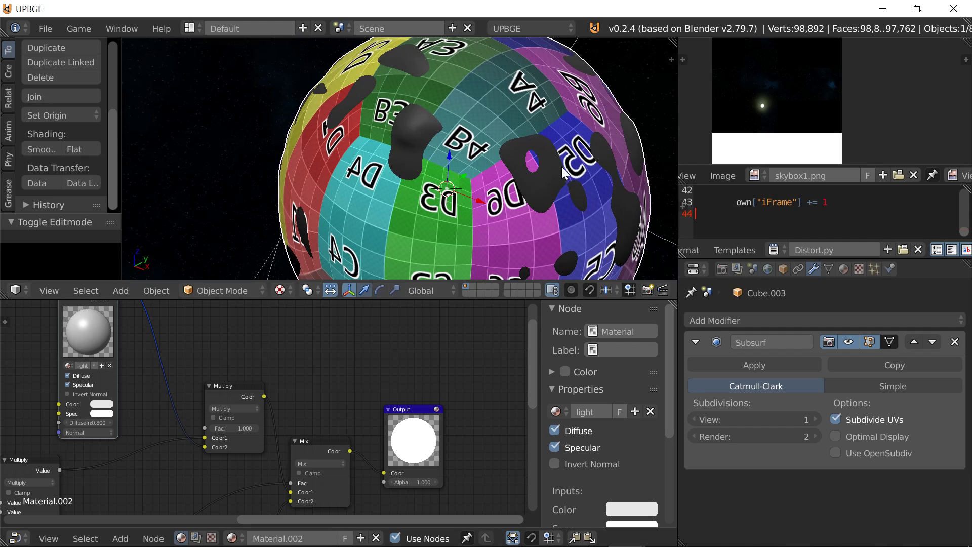
{"action": "left_click", "coordinate": [848, 341]}
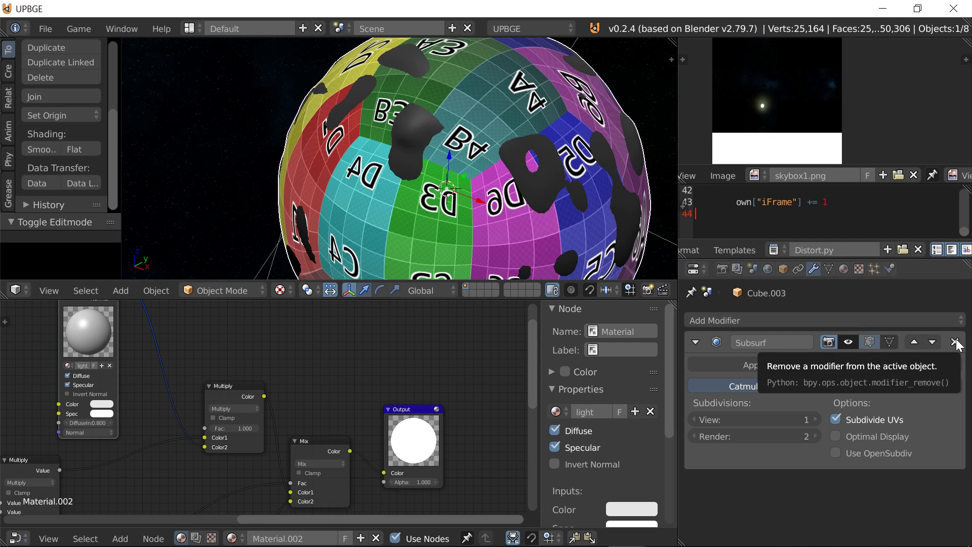
{"action": "key", "text": "p"}
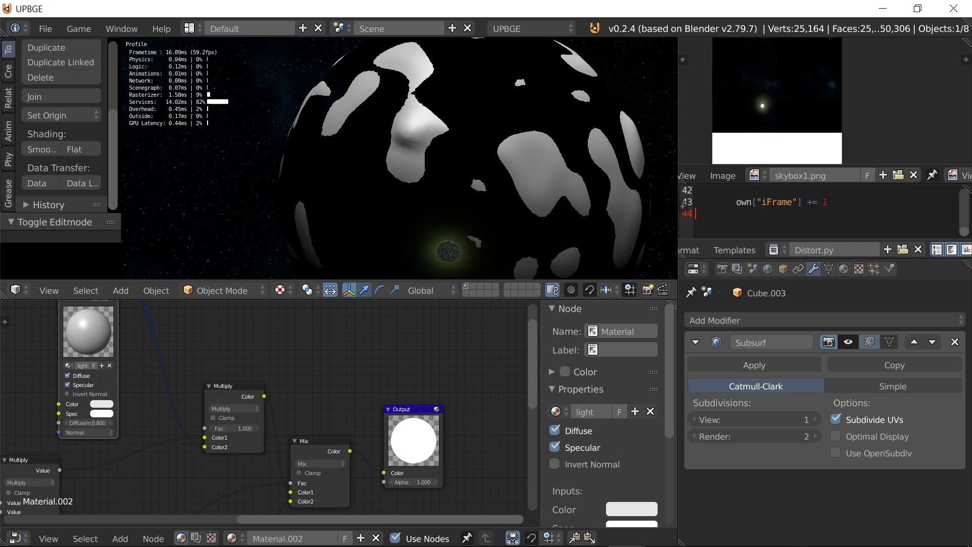
{"action": "key", "text": "Escape"}
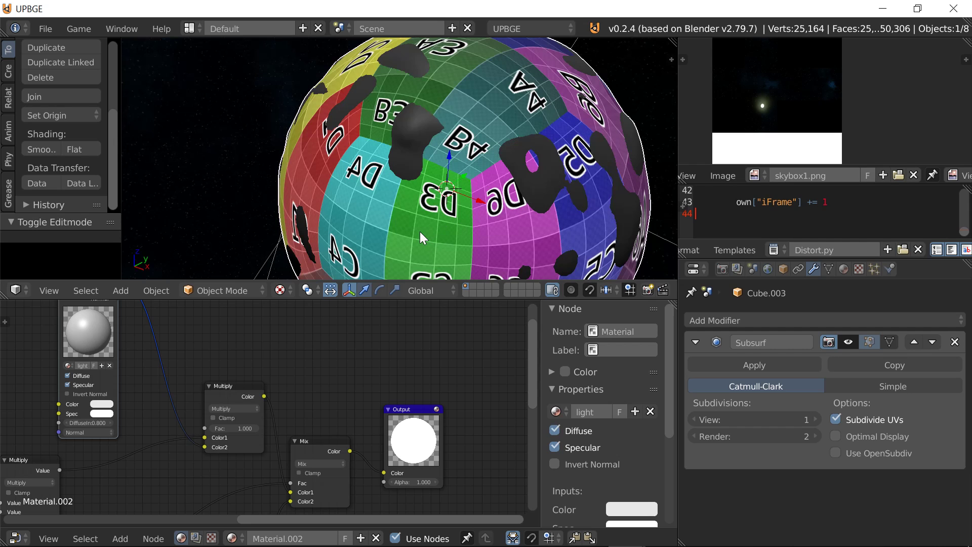
Step: Insert a Vector Math node between the Texture node's Color and the Mix node's Color2 input
{"action": "right_click", "coordinate": [387, 172]}
{"action": "right_click", "coordinate": [355, 233]}
{"action": "scroll", "coordinate": [303, 405], "scroll_direction": "down", "scroll_amount": 4}
{"action": "middle_click_drag", "start_coordinate": [262, 506], "coordinate": [253, 383]}
{"action": "scroll", "coordinate": [202, 375], "scroll_direction": "up", "scroll_amount": 3}
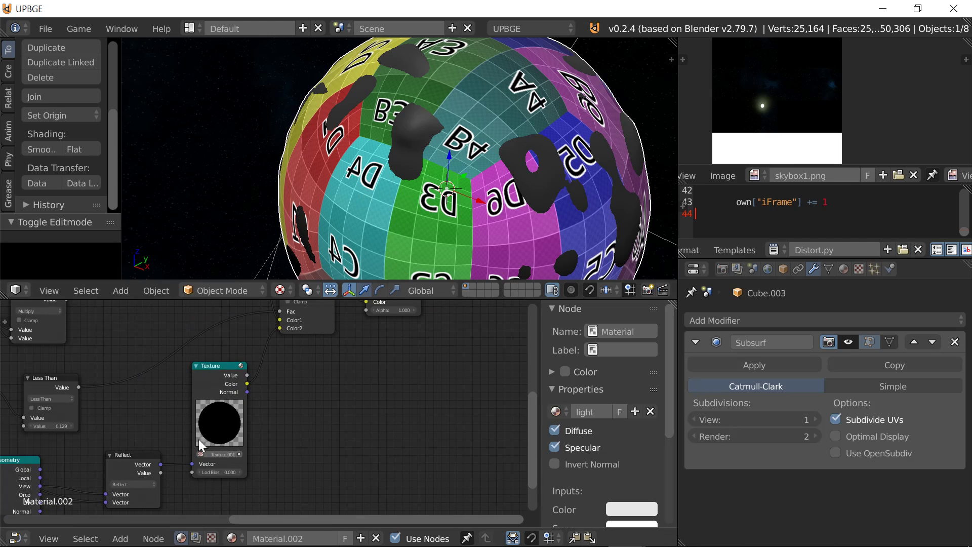
{"action": "left_click", "coordinate": [120, 538]}
{"action": "mouse_move", "coordinate": [141, 444]}
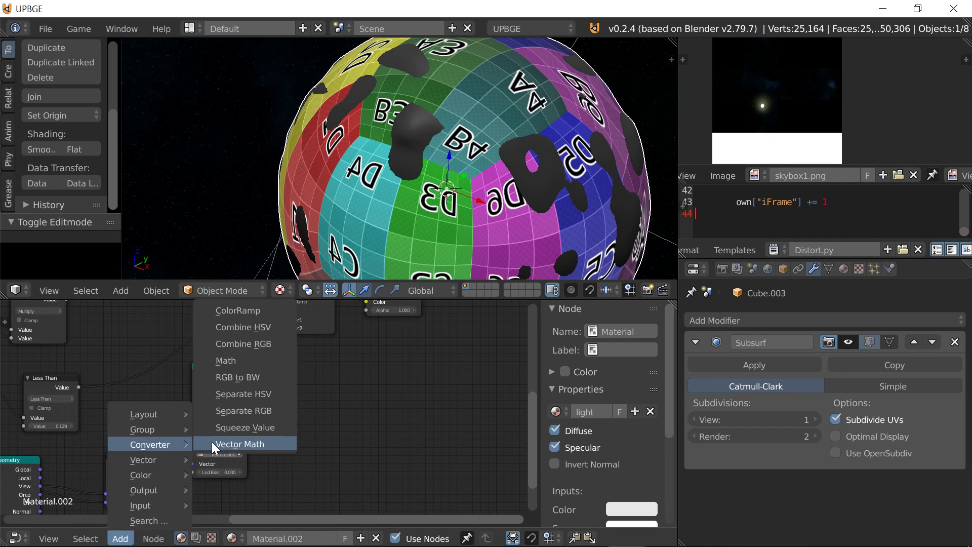
{"action": "left_click", "coordinate": [211, 444]}
{"action": "left_click", "coordinate": [265, 345]}
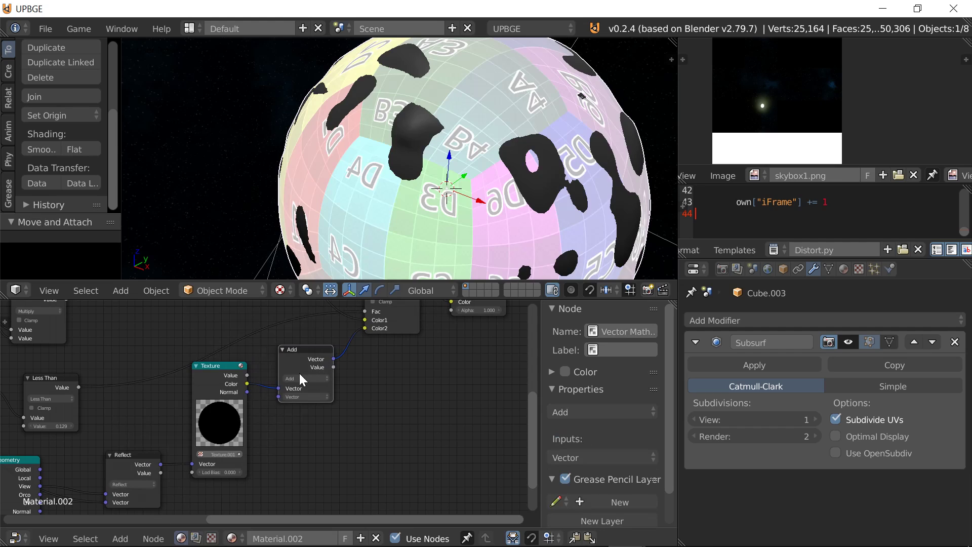
Step: Set the Vector Math node to Multiply with all three vector components at 6.000, and test the reflection in the game
{"action": "left_click", "coordinate": [300, 375]}
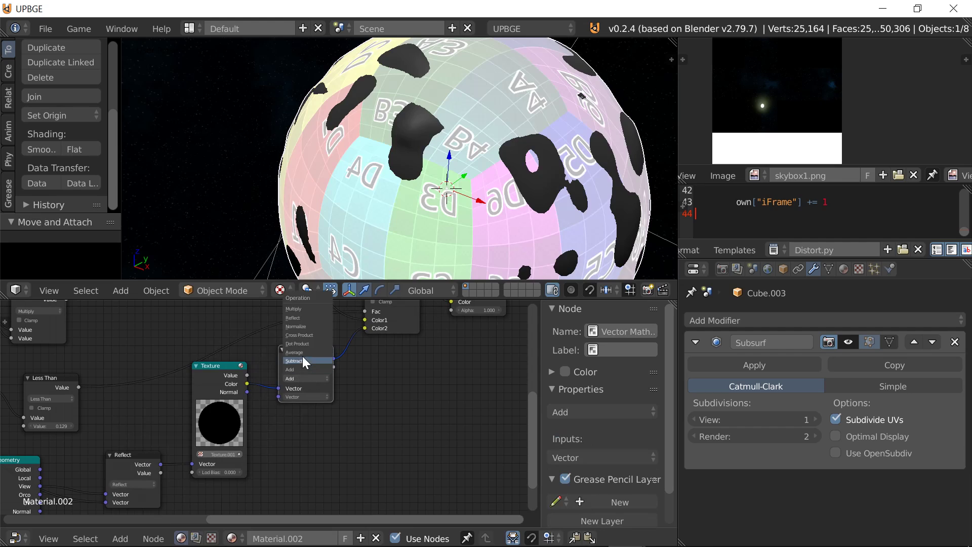
{"action": "left_click", "coordinate": [305, 309]}
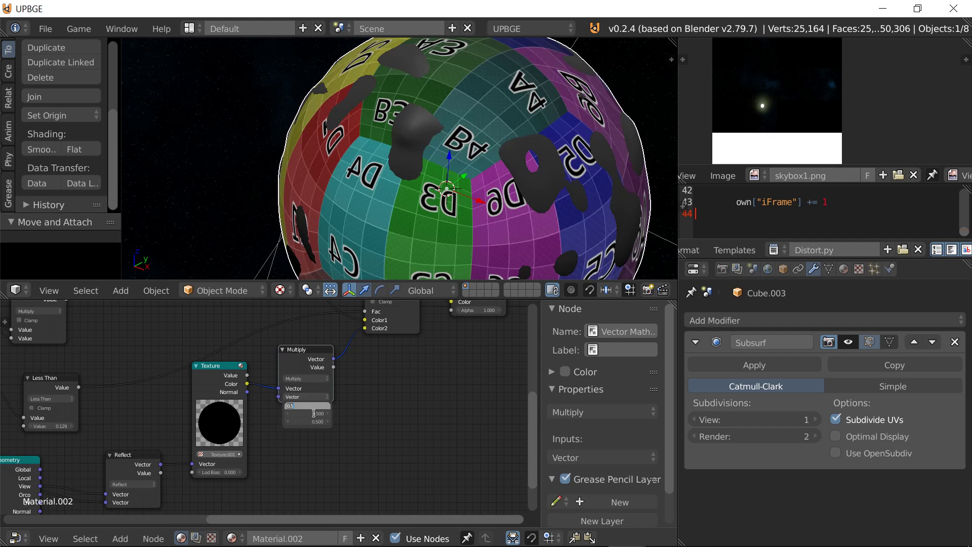
{"action": "key", "text": "Return"}
{"action": "left_click", "coordinate": [317, 413]}
{"action": "type", "text": "6"}
{"action": "key", "text": "Return"}
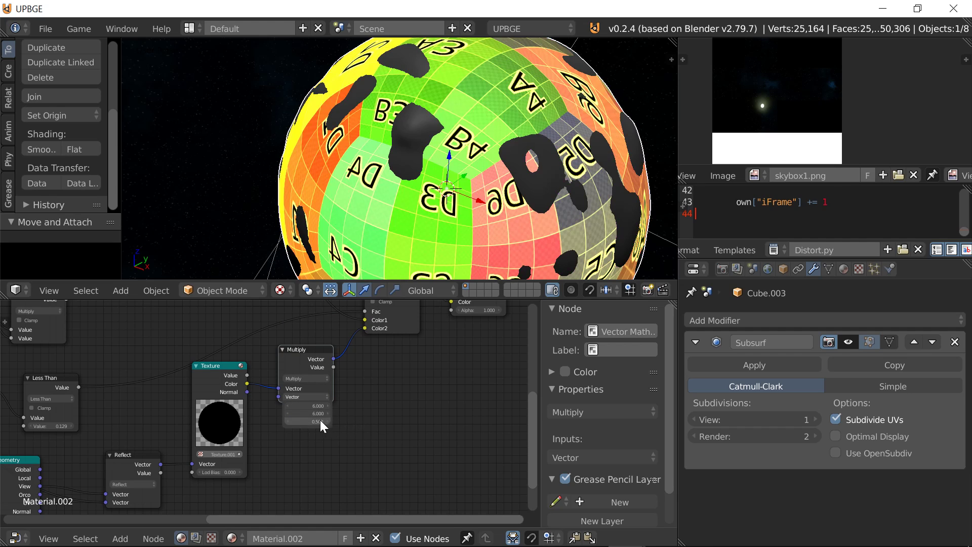
{"action": "key", "text": "Return"}
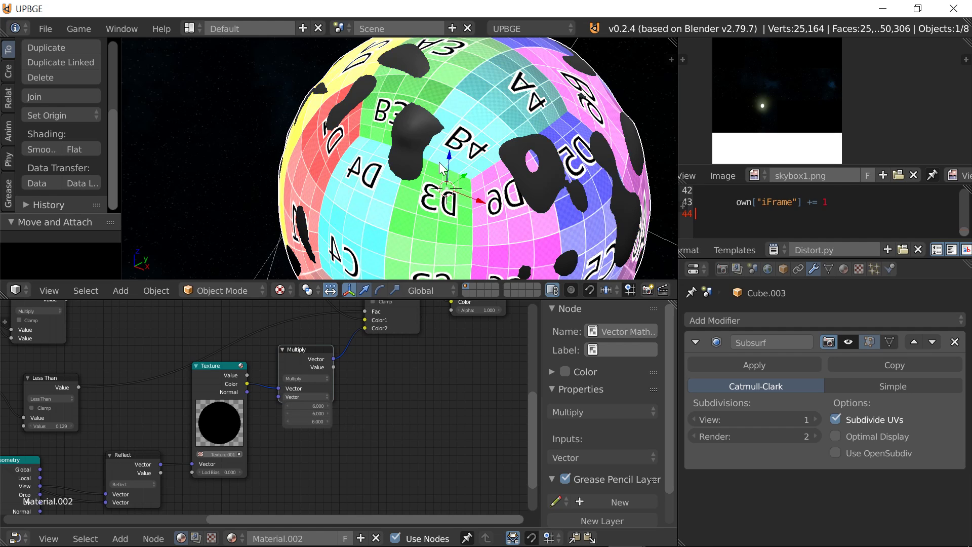
{"action": "key", "text": "p"}
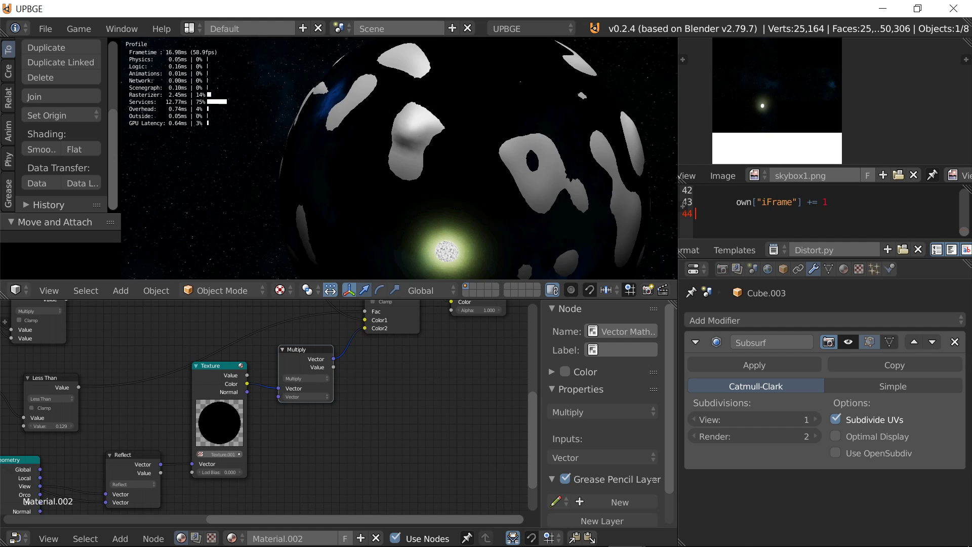
{"action": "key", "text": "Escape"}
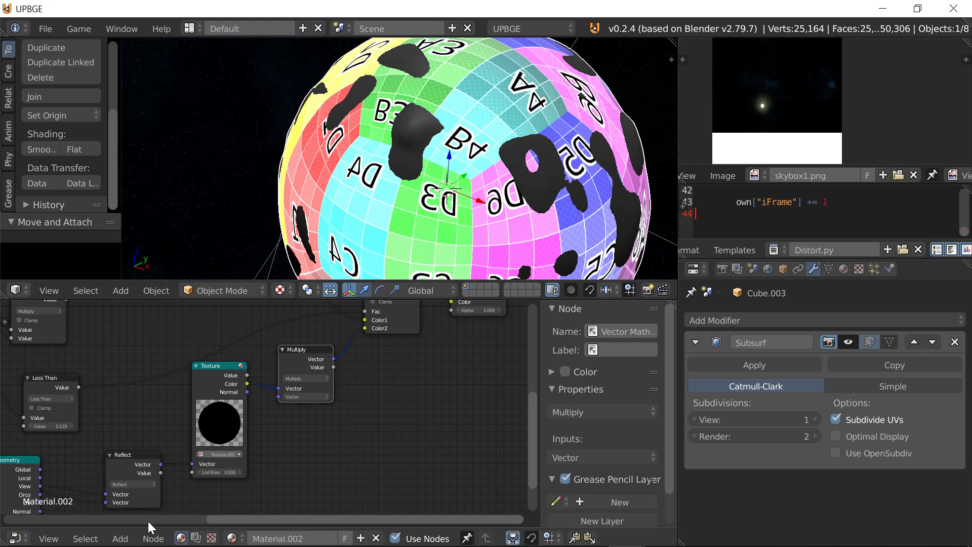
Step: Add an OutputAttachment node beside the Multiply node and set its attachment number to 1
{"action": "left_click", "coordinate": [120, 539]}
{"action": "mouse_move", "coordinate": [151, 488]}
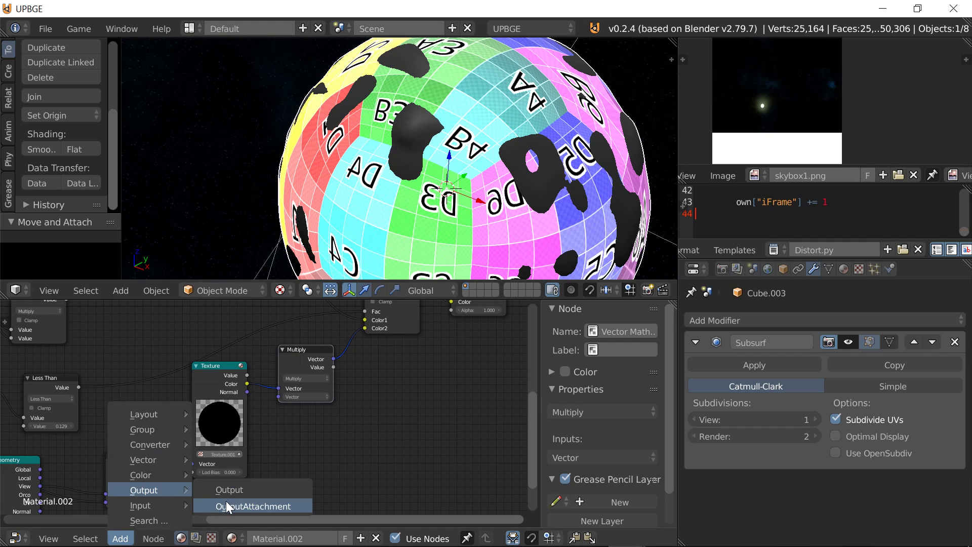
{"action": "left_click", "coordinate": [226, 501]}
{"action": "left_click", "coordinate": [226, 497]}
{"action": "middle_click_drag", "start_coordinate": [292, 454], "coordinate": [285, 391]}
{"action": "left_click", "coordinate": [260, 448]}
{"action": "left_click", "coordinate": [272, 449]}
{"action": "left_click_drag", "start_coordinate": [256, 439], "coordinate": [394, 368]}
{"action": "type", "text": "1"}
{"action": "key", "text": "Return"}
{"action": "middle_click_drag", "start_coordinate": [357, 386], "coordinate": [349, 440]}
Step: Link the Texture node's Color to the Attachment Output's Data input and test it in the game
{"action": "left_click_drag", "start_coordinate": [352, 441], "coordinate": [224, 373]}
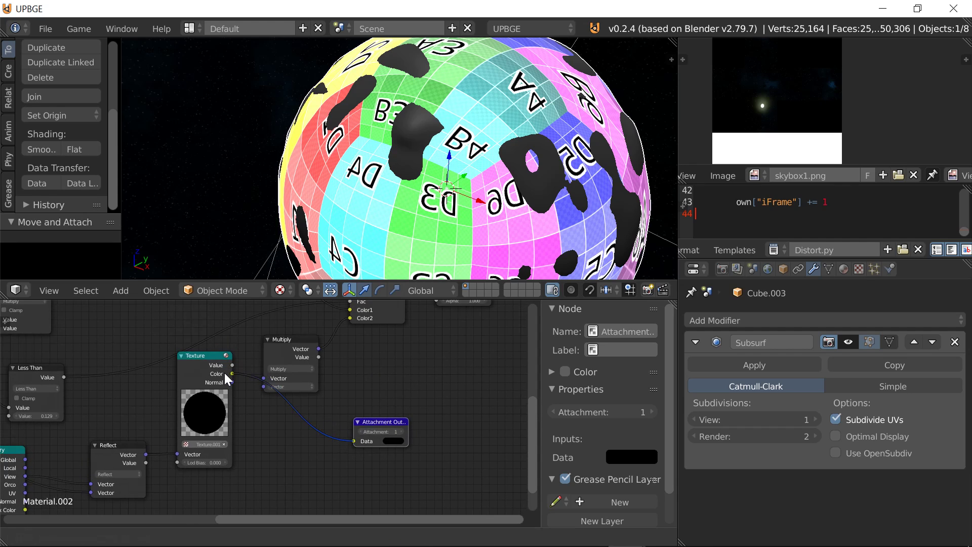
{"action": "key", "text": "p"}
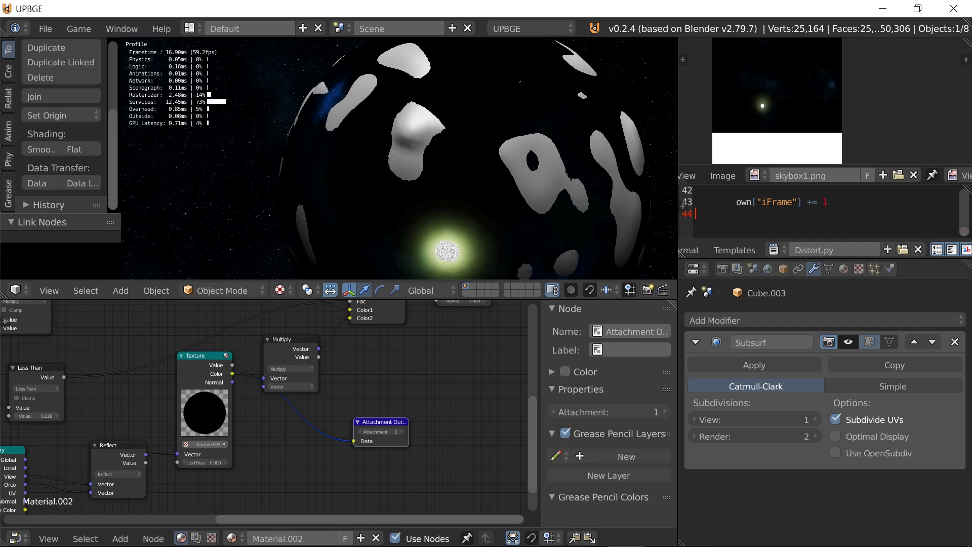
{"action": "key", "text": "Escape"}
Step: Link the Multiply node's Vector output to the Attachment Output's Data input and test it in the game
{"action": "left_click_drag", "start_coordinate": [319, 349], "coordinate": [354, 441]}
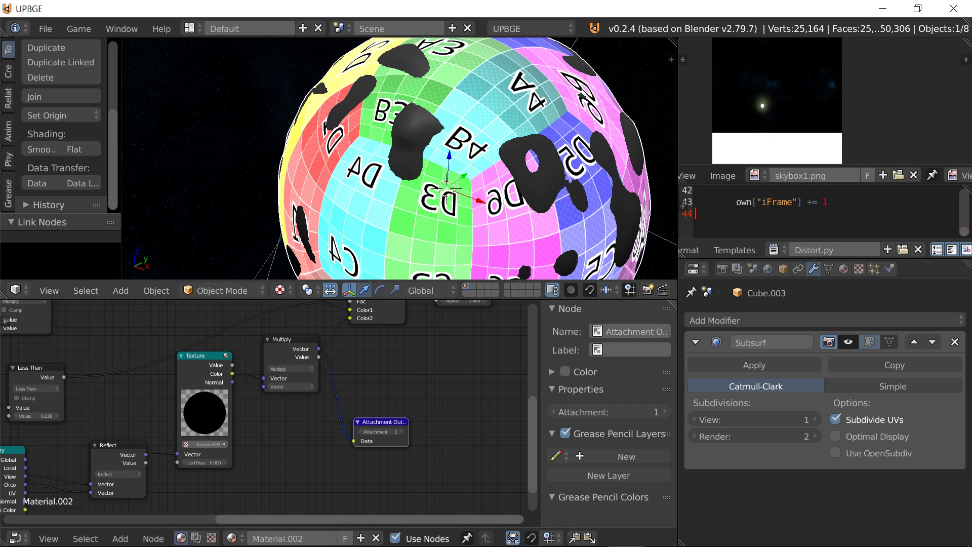
{"action": "key", "text": "p"}
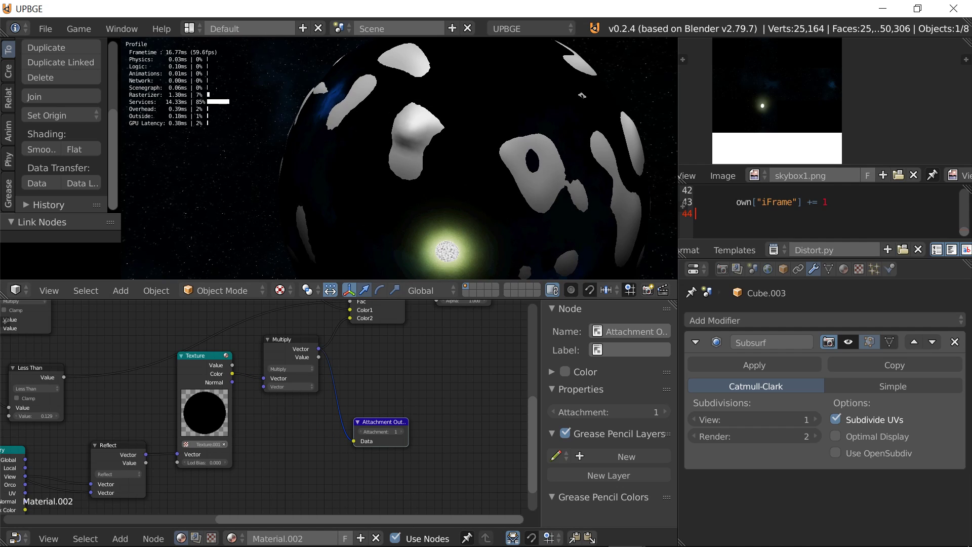
{"action": "key", "text": "Escape"}
{"action": "key", "text": "p"}
{"action": "key", "text": "Escape"}
Step: Move the vector Multiply node down, set its three vector components to 12, and test the glow in the game
{"action": "left_click_drag", "start_coordinate": [296, 351], "coordinate": [293, 395]}
{"action": "scroll", "coordinate": [309, 428], "scroll_direction": "up", "scroll_amount": 3}
{"action": "left_click", "coordinate": [317, 448]}
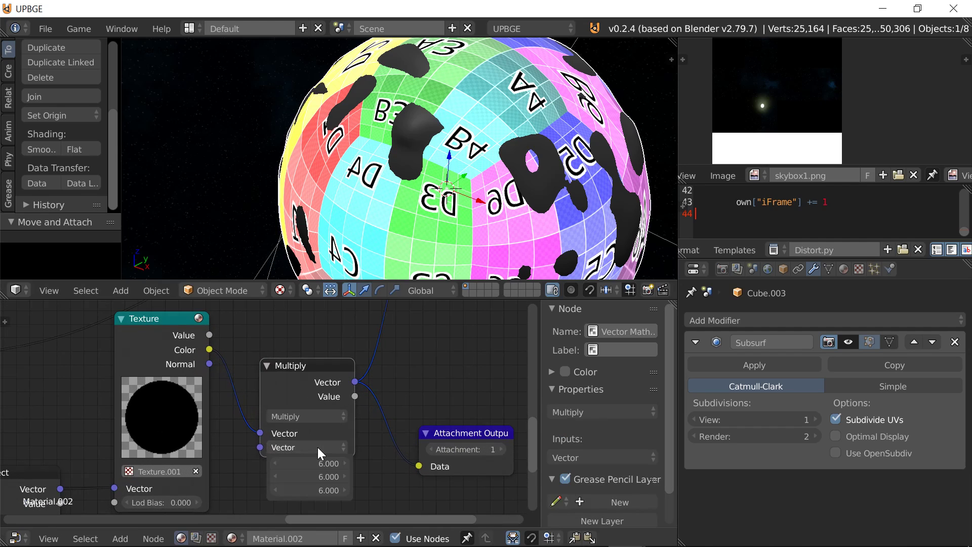
{"action": "left_click", "coordinate": [322, 460]}
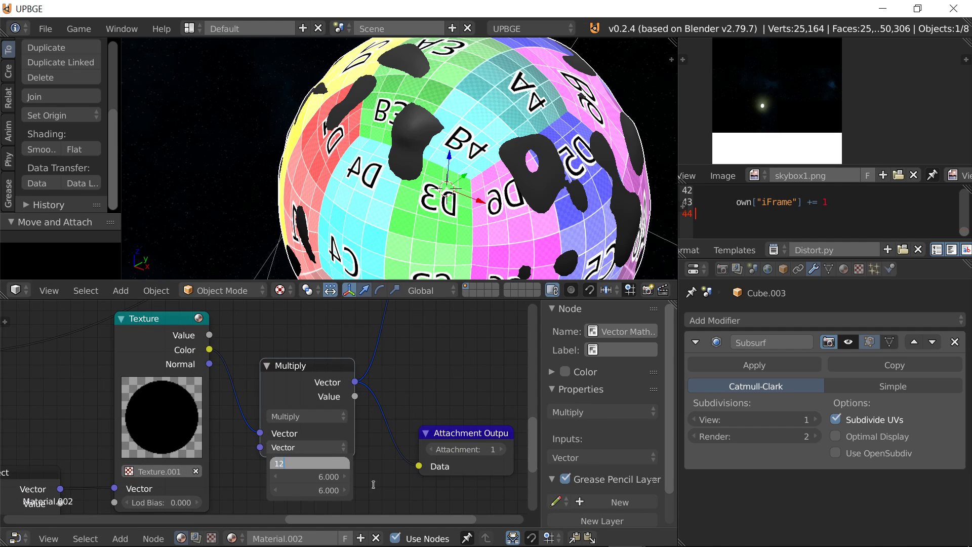
{"action": "type", "text": "12"}
{"action": "key", "text": "Return"}
{"action": "left_click", "coordinate": [330, 476]}
{"action": "type", "text": "12"}
{"action": "key", "text": "Return"}
{"action": "left_click", "coordinate": [330, 493]}
{"action": "type", "text": "12"}
{"action": "key", "text": "Return"}
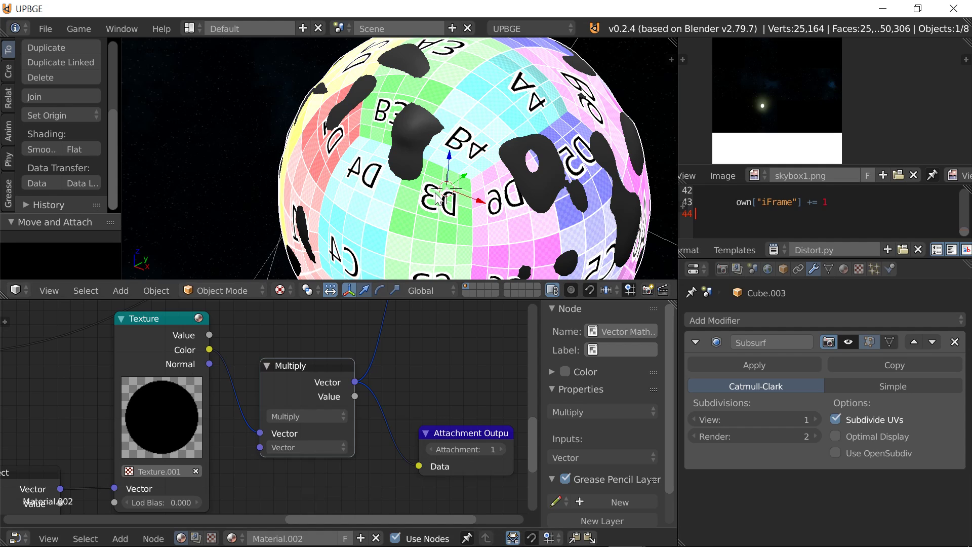
{"action": "key", "text": "p"}
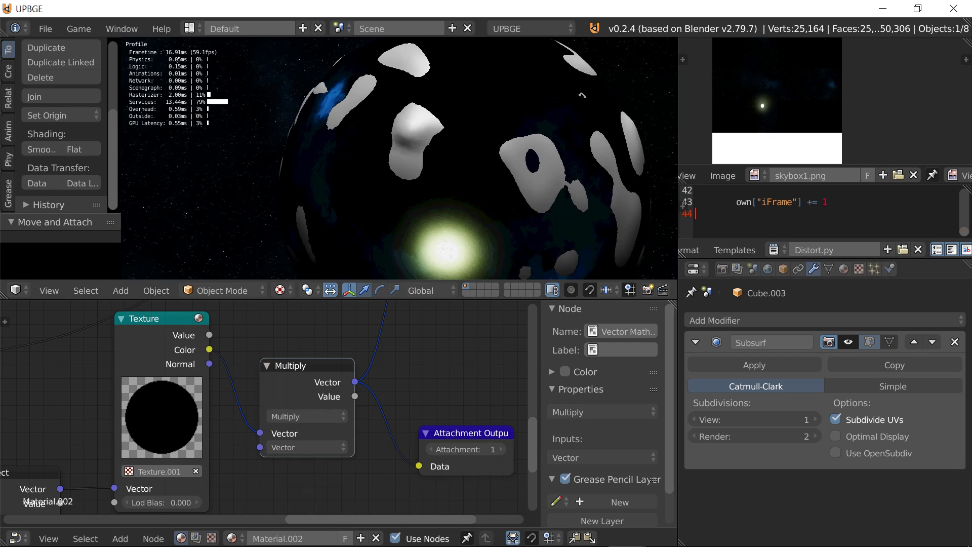
{"action": "key", "text": "Escape"}
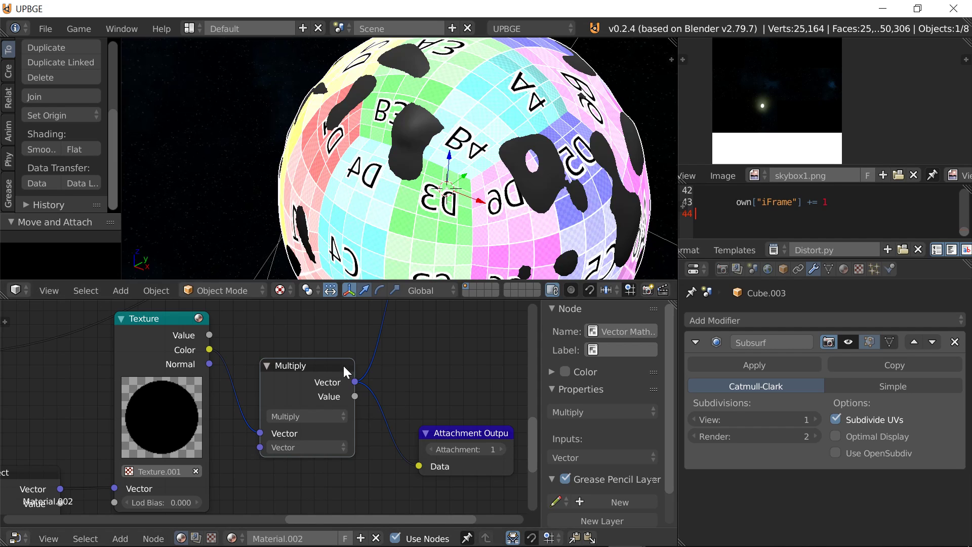
Step: Link the Texture node's Color directly to the Mix node's Color2 input and test the reflection in the game
{"action": "middle_click_drag", "start_coordinate": [285, 360], "coordinate": [226, 439]}
{"action": "left_click_drag", "start_coordinate": [151, 428], "coordinate": [353, 332]}
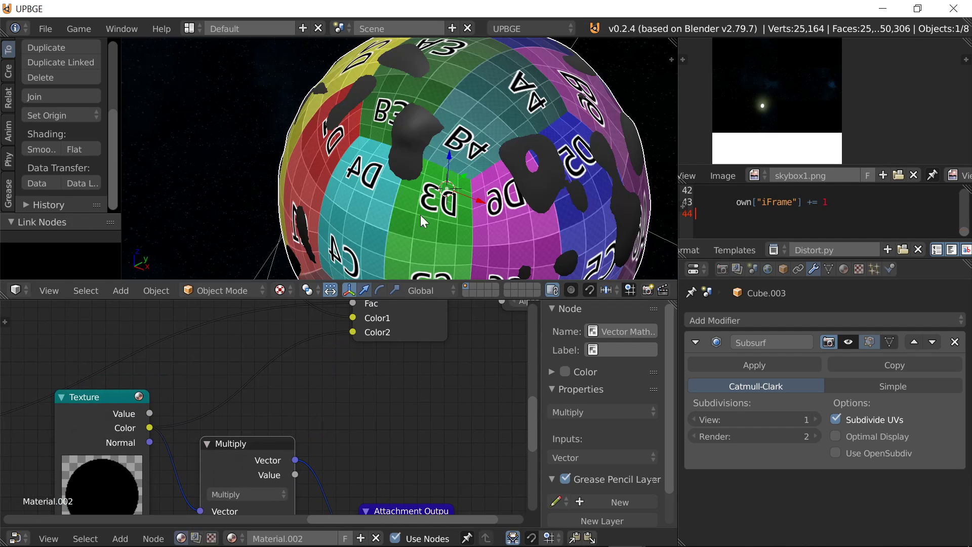
{"action": "key", "text": "p"}
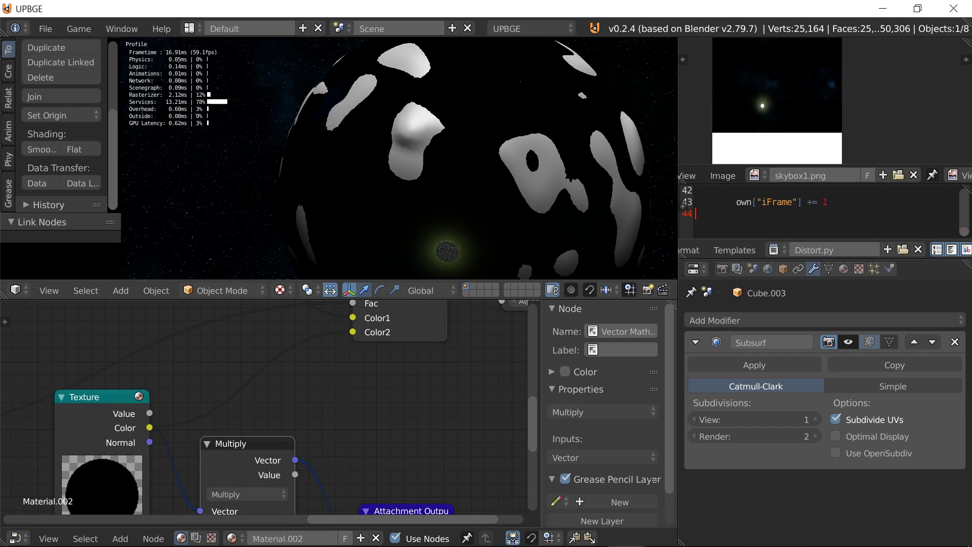
{"action": "key", "text": "Escape"}
Step: Set the vector components of the Multiply node feeding the Attachment Output to 22
{"action": "middle_click_drag", "start_coordinate": [298, 478], "coordinate": [284, 429]}
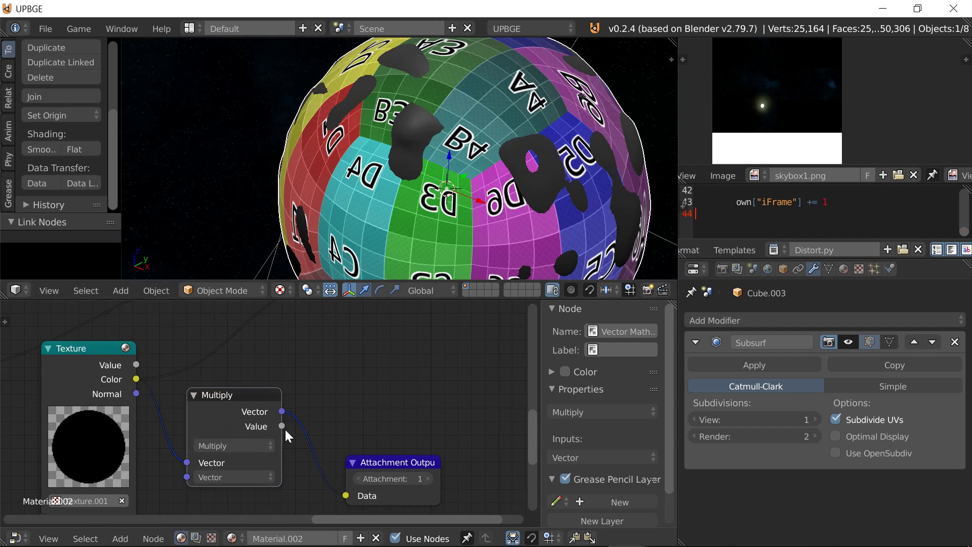
{"action": "left_click", "coordinate": [225, 478]}
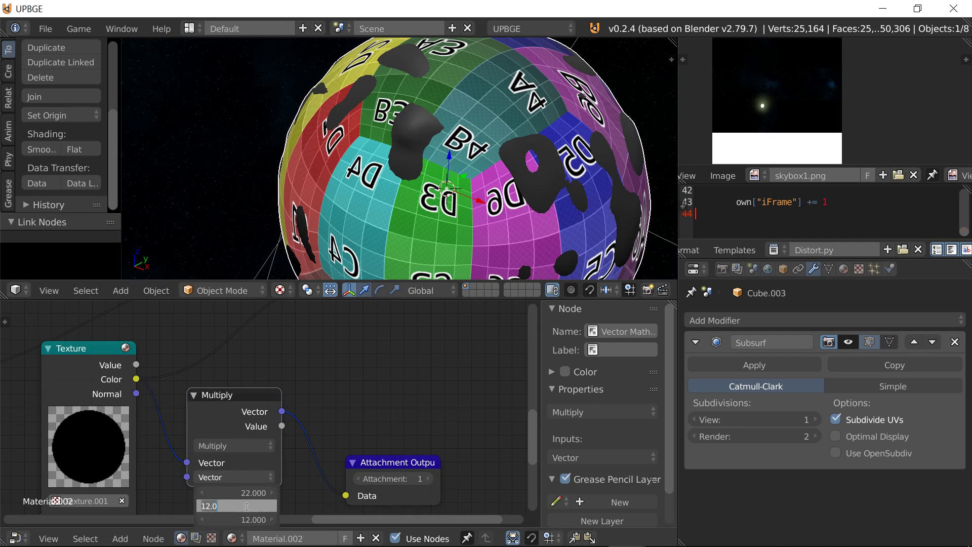
{"action": "key", "text": "Tab"}
{"action": "type", "text": "22"}
{"action": "key", "text": "Return"}
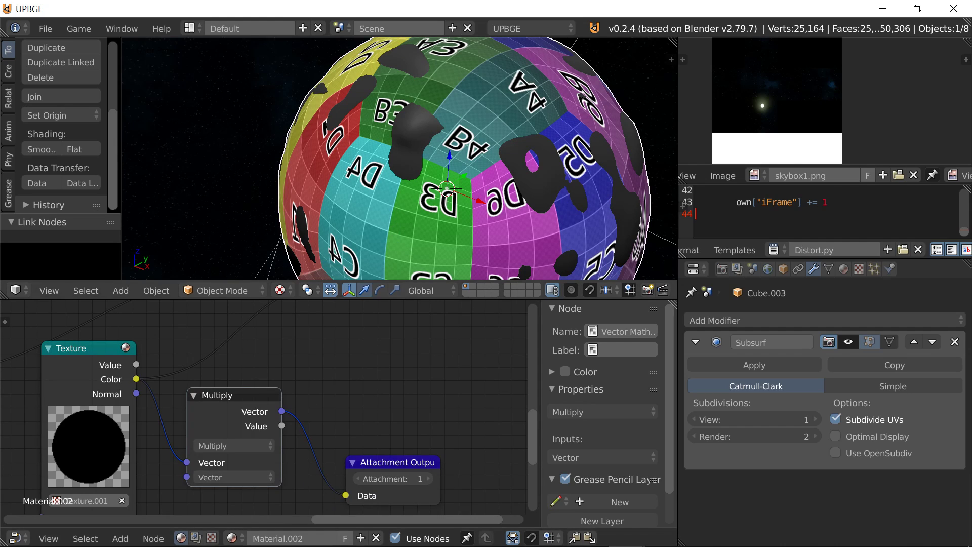
Step: Test the glow in the game and insert a duplicate Multiply node between the Texture's Color and the Mix node's Color2
{"action": "key", "text": "p"}
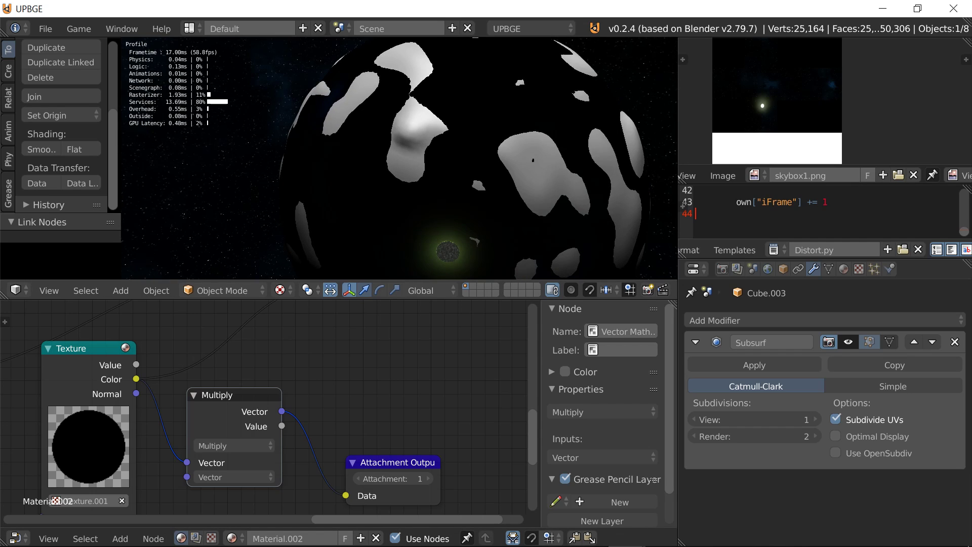
{"action": "key", "text": "Escape"}
{"action": "scroll", "coordinate": [187, 433], "scroll_direction": "down", "scroll_amount": 1}
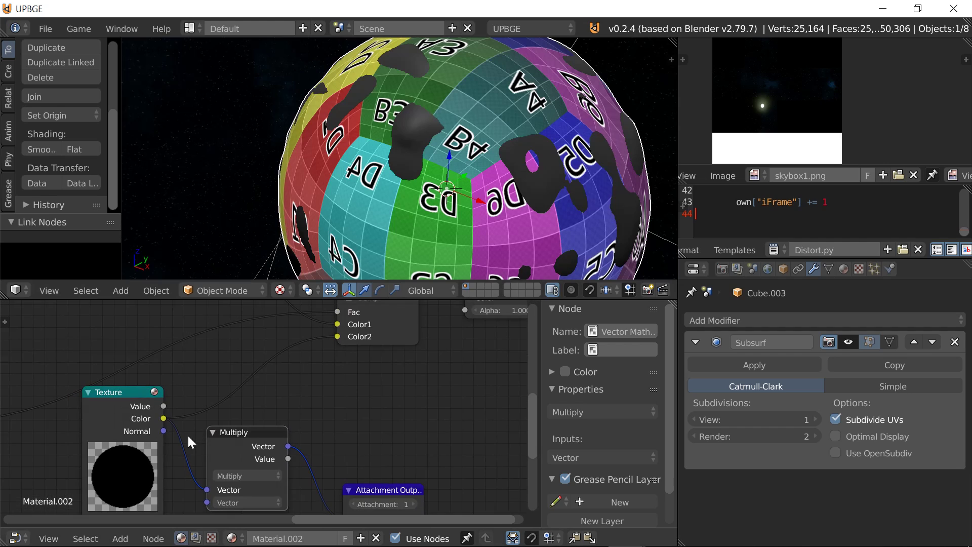
{"action": "key", "text": "shift+d"}
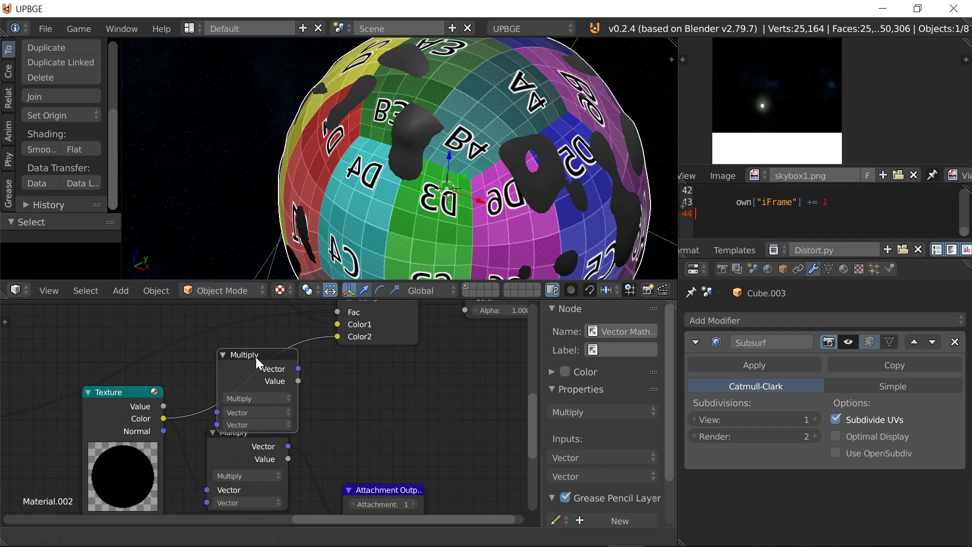
{"action": "left_click", "coordinate": [253, 357]}
Step: Set all three vector components of the Multiply node feeding the Mix node to 2 and test the reflection in the game
{"action": "left_click", "coordinate": [243, 423]}
{"action": "left_click", "coordinate": [255, 439]}
{"action": "type", "text": "2"}
{"action": "key", "text": "Return"}
{"action": "left_click", "coordinate": [253, 450]}
{"action": "type", "text": "2"}
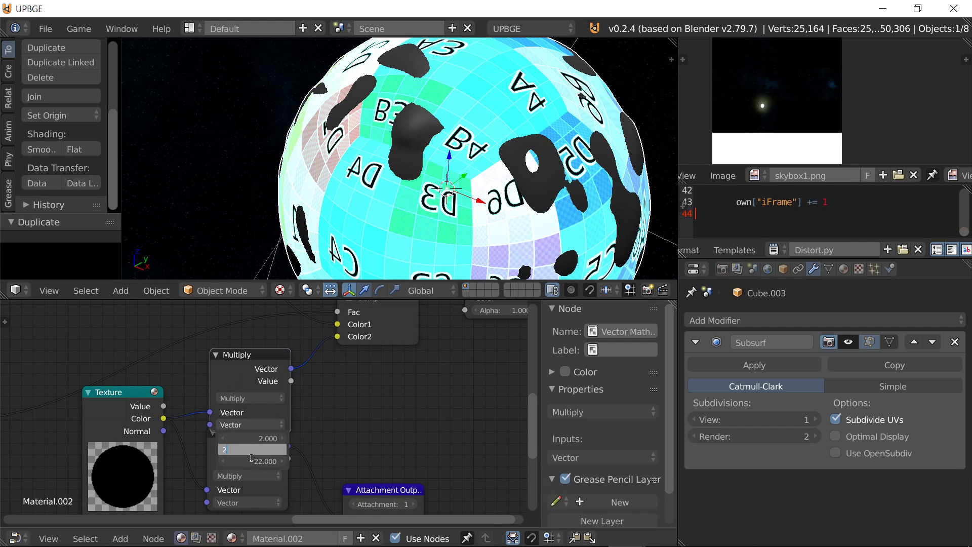
{"action": "key", "text": "Return"}
{"action": "left_click", "coordinate": [253, 462]}
{"action": "type", "text": "2"}
{"action": "key", "text": "Return"}
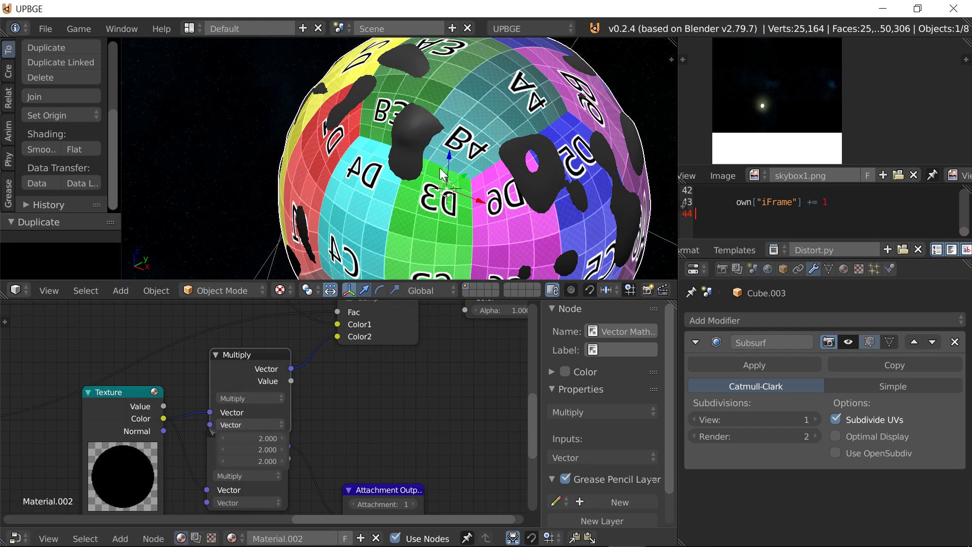
{"action": "key", "text": "p"}
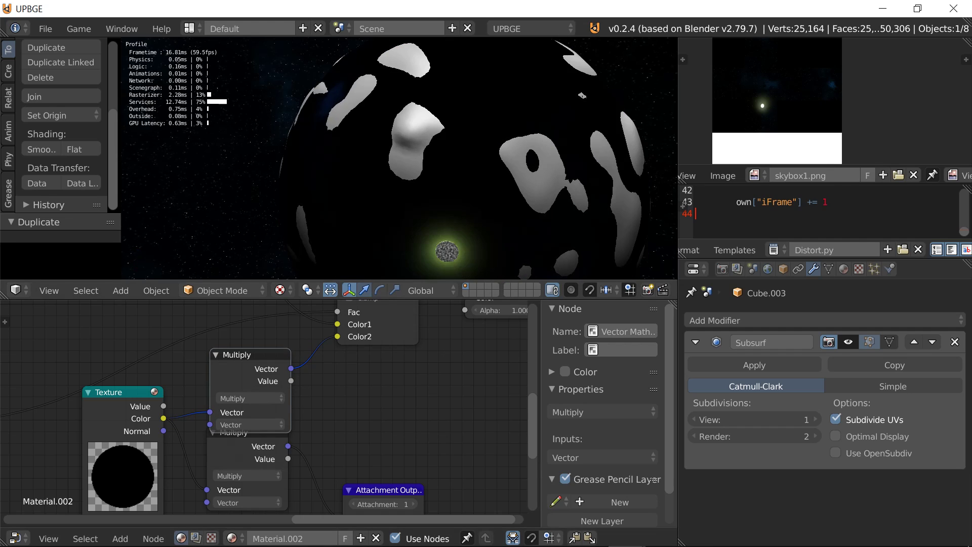
{"action": "key", "text": "Escape"}
Step: Raise all three vector components of the Multiply node feeding the Mix node to 4 and test it in the game
{"action": "left_click", "coordinate": [257, 432]}
{"action": "left_click", "coordinate": [253, 439]}
{"action": "type", "text": "4"}
{"action": "key", "text": "Return"}
{"action": "left_click", "coordinate": [274, 459]}
{"action": "type", "text": "4"}
{"action": "key", "text": "Return"}
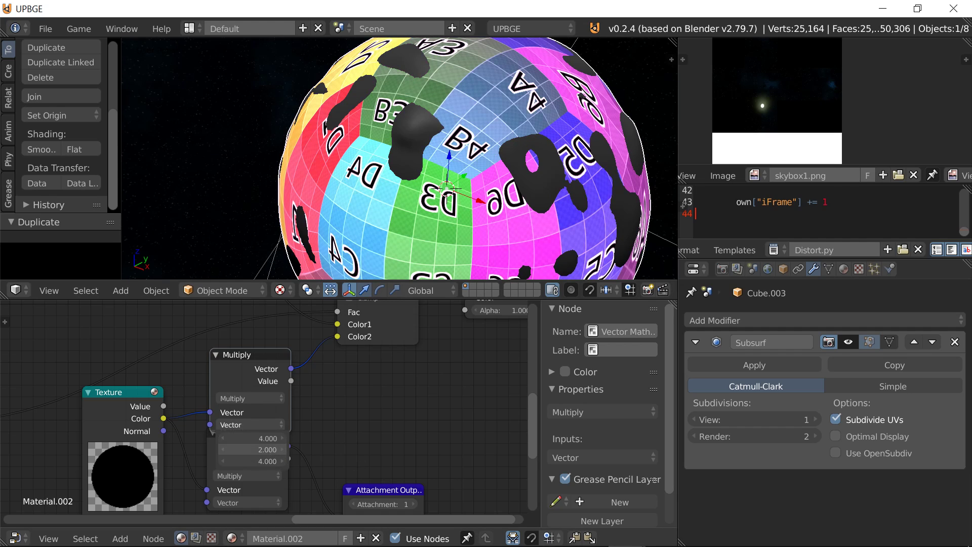
{"action": "left_click", "coordinate": [269, 448]}
{"action": "type", "text": "4"}
{"action": "key", "text": "Return"}
{"action": "key", "text": "p"}
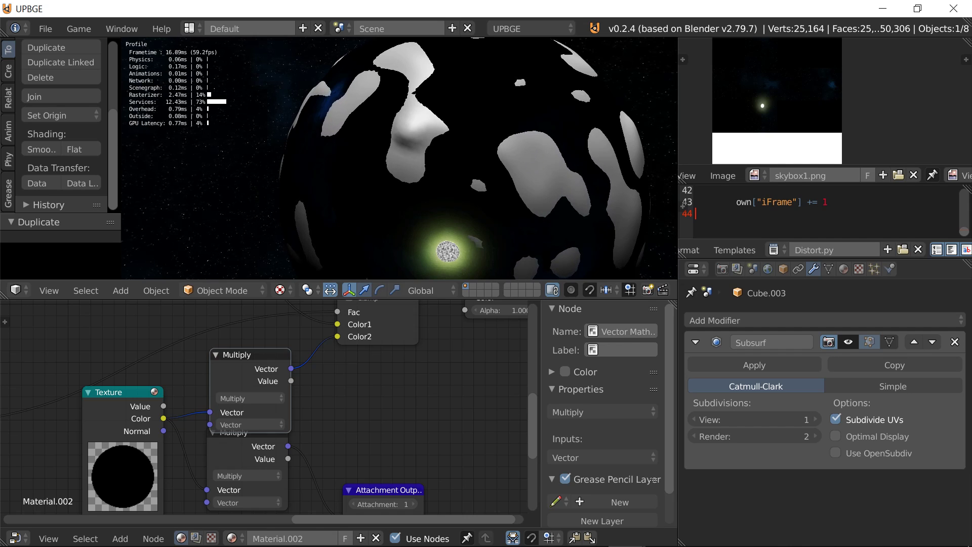
{"action": "key", "text": "Escape"}
Step: Set the three vector components of the Multiply node feeding the Mix node to 8 and test the brighter reflection in the game
{"action": "left_click", "coordinate": [245, 426]}
{"action": "left_click", "coordinate": [256, 438]}
{"action": "type", "text": "8"}
{"action": "key", "text": "Return"}
{"action": "type", "text": "8"}
{"action": "key", "text": "Return"}
{"action": "left_click", "coordinate": [260, 449]}
{"action": "type", "text": "8"}
{"action": "key", "text": "Return"}
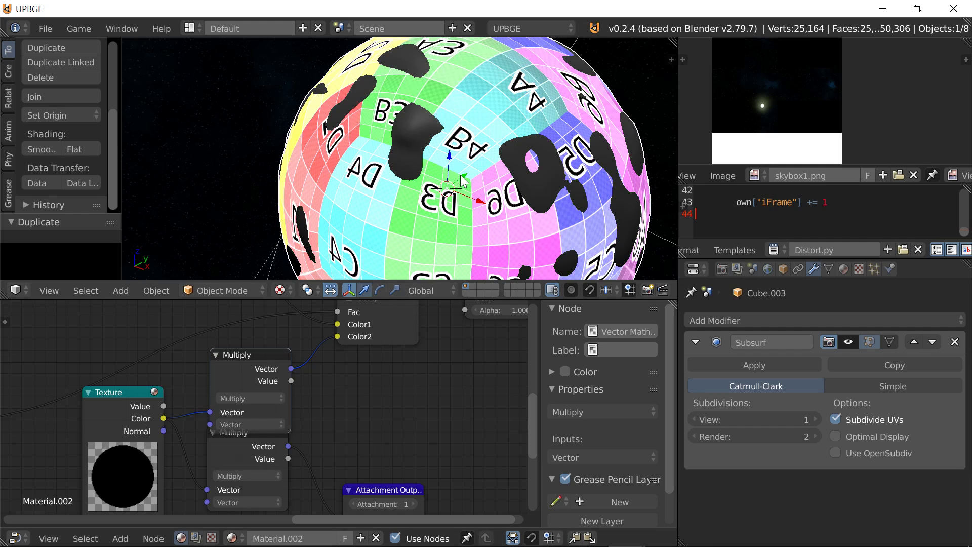
{"action": "key", "text": "p"}
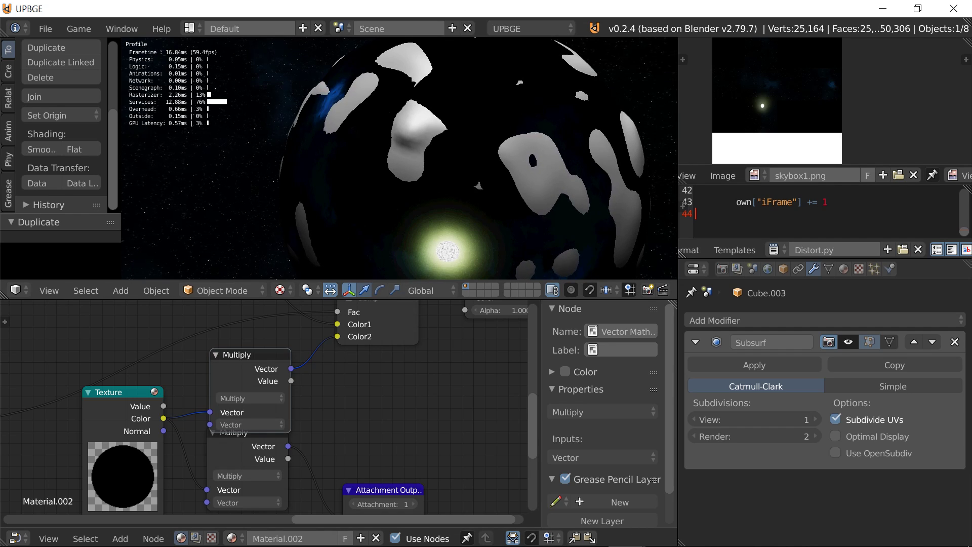
{"action": "key", "text": "Escape"}
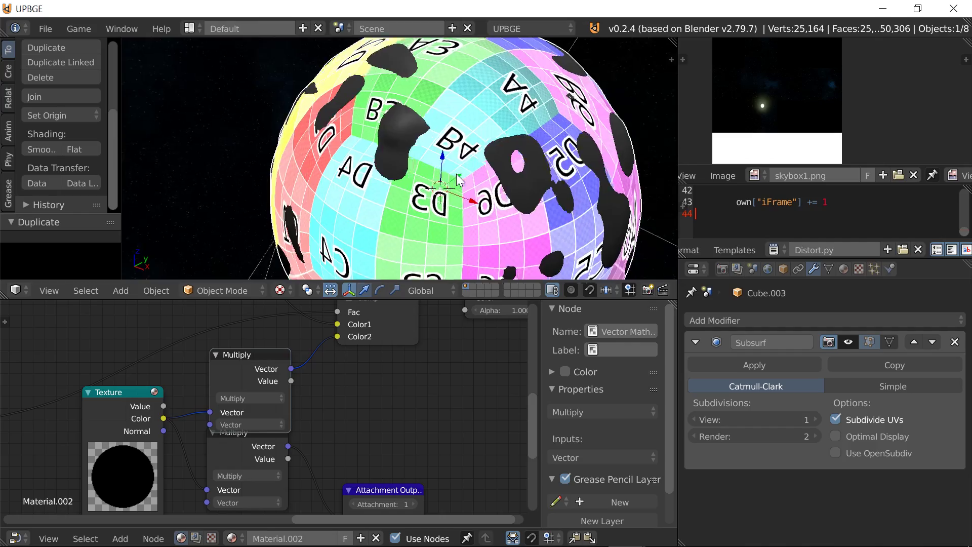
Step: Review the whole node tree and run the game from a more frontal viewpoint to examine the sphere's reflection and glow
{"action": "key", "text": "shift+f"}
{"action": "key", "text": "w"}
{"action": "key", "text": "s"}
{"action": "key", "text": "w"}
{"action": "key", "text": "Return"}
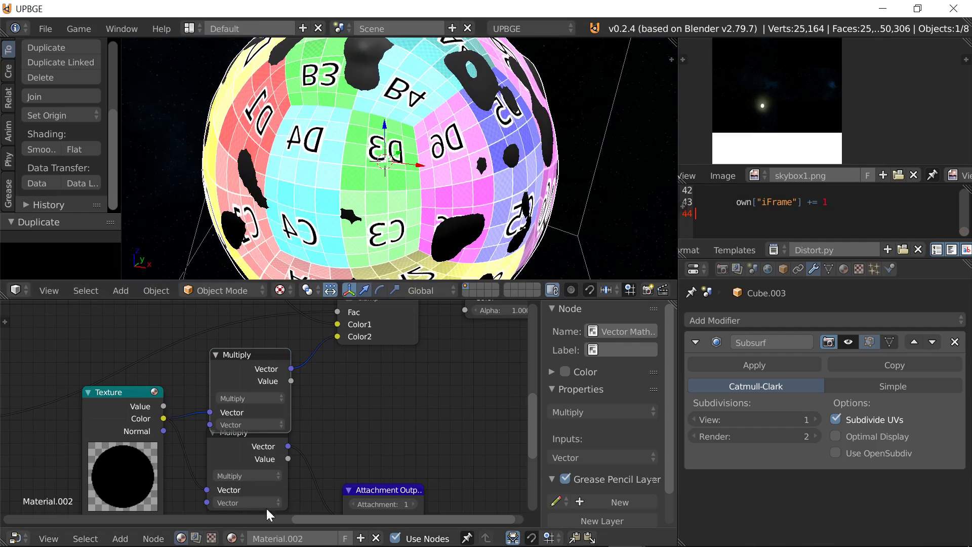
{"action": "scroll", "coordinate": [266, 425], "scroll_direction": "down", "scroll_amount": 5}
{"action": "middle_click_drag", "start_coordinate": [266, 426], "coordinate": [325, 395]}
{"action": "scroll", "coordinate": [325, 394], "scroll_direction": "down", "scroll_amount": 3}
{"action": "middle_click_drag", "start_coordinate": [400, 391], "coordinate": [312, 450]}
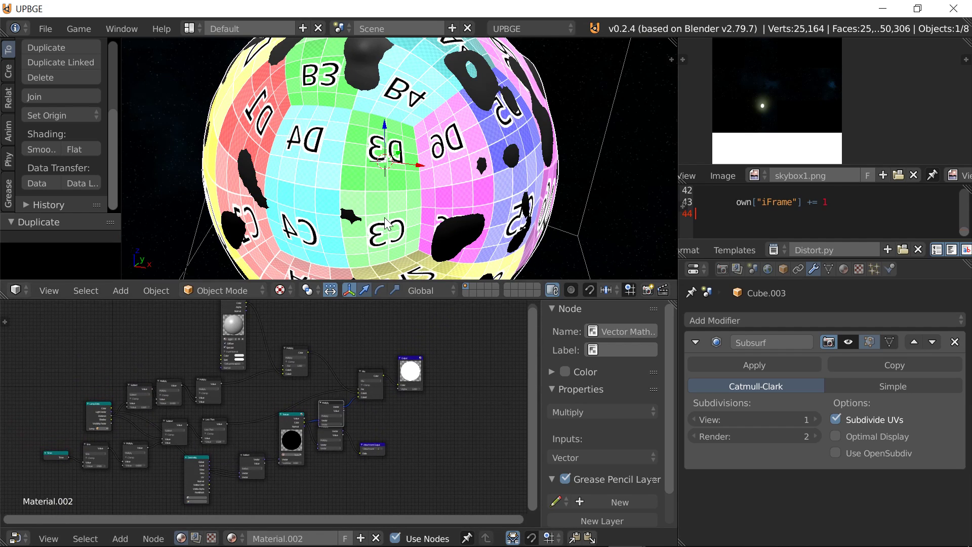
{"action": "key", "text": "p"}
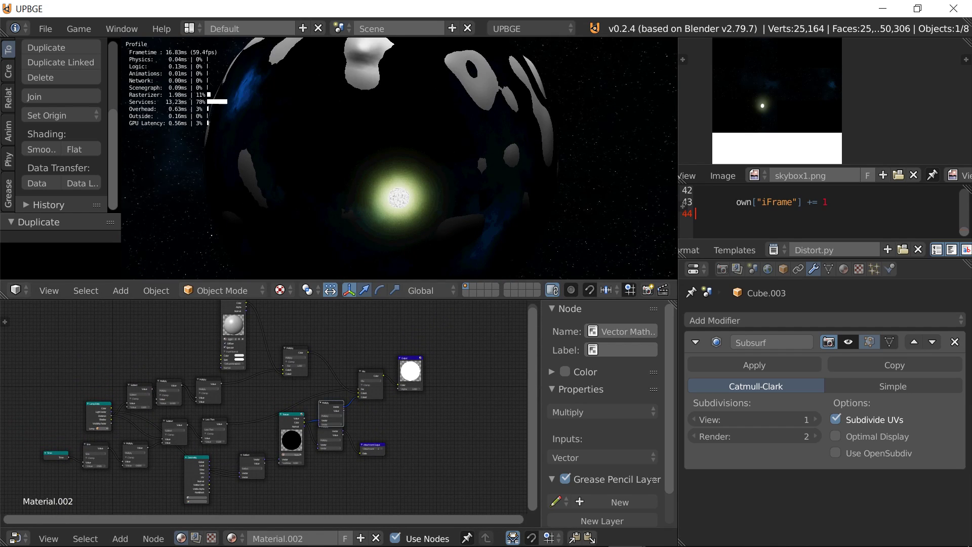